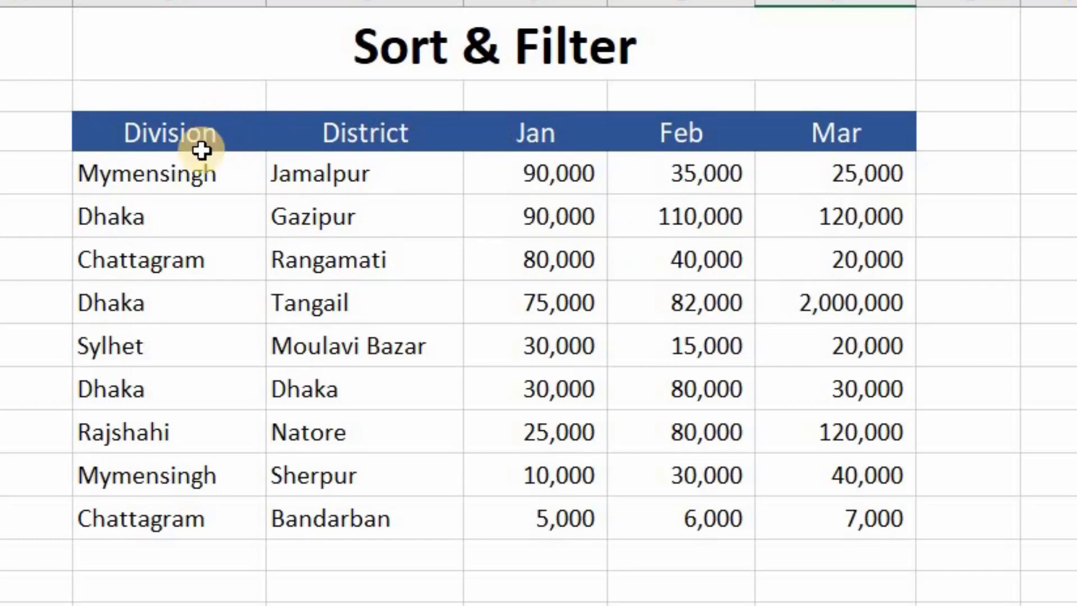
Step: Sort the table by the Division column from A to Z, and re-sort it from Z to A
click(169, 137)
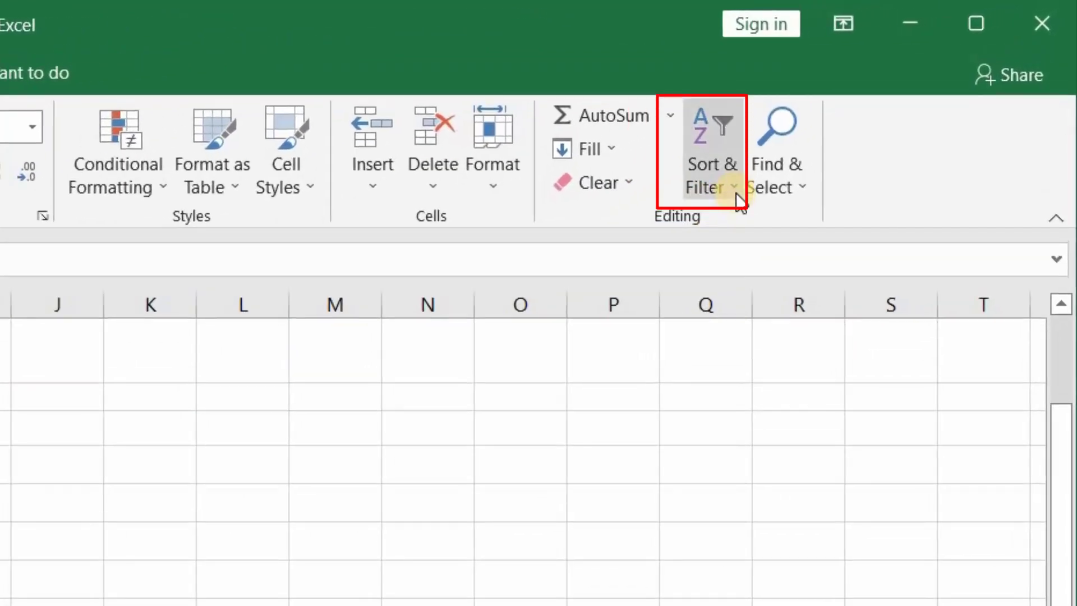
click(731, 191)
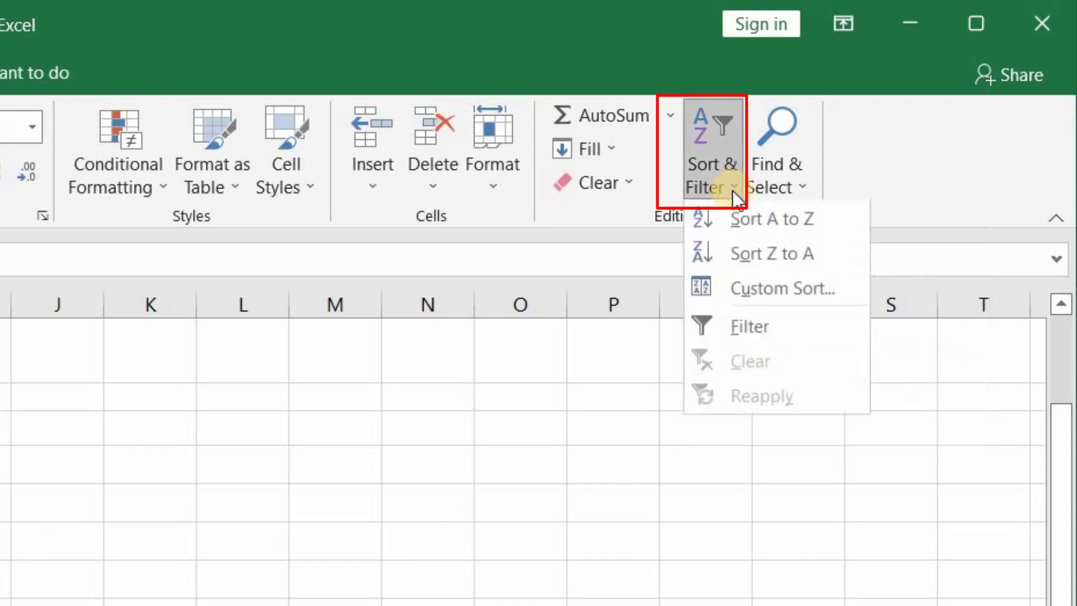
click(755, 224)
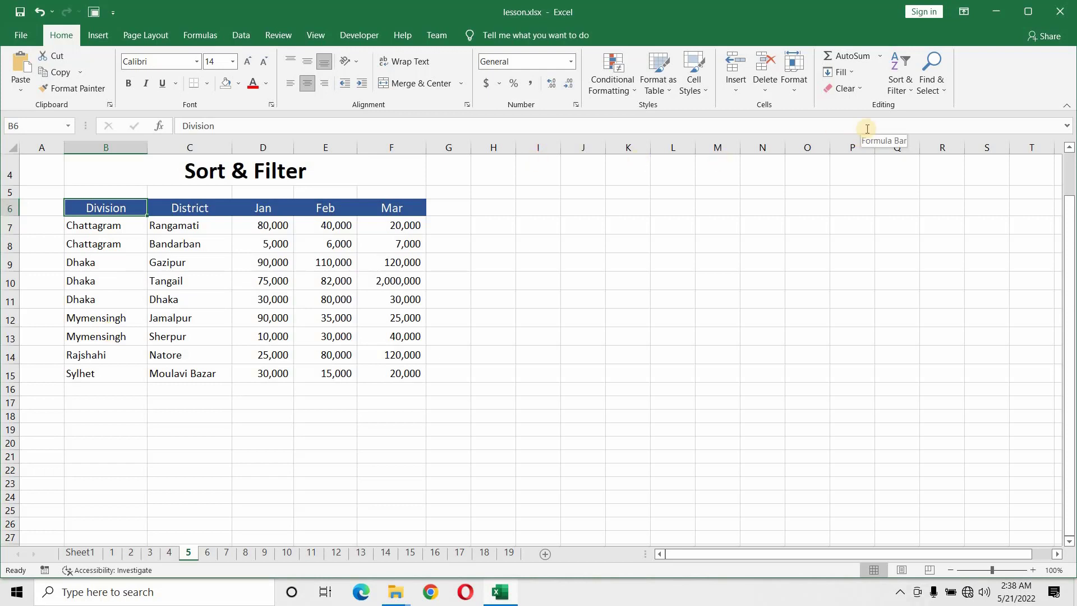
click(904, 85)
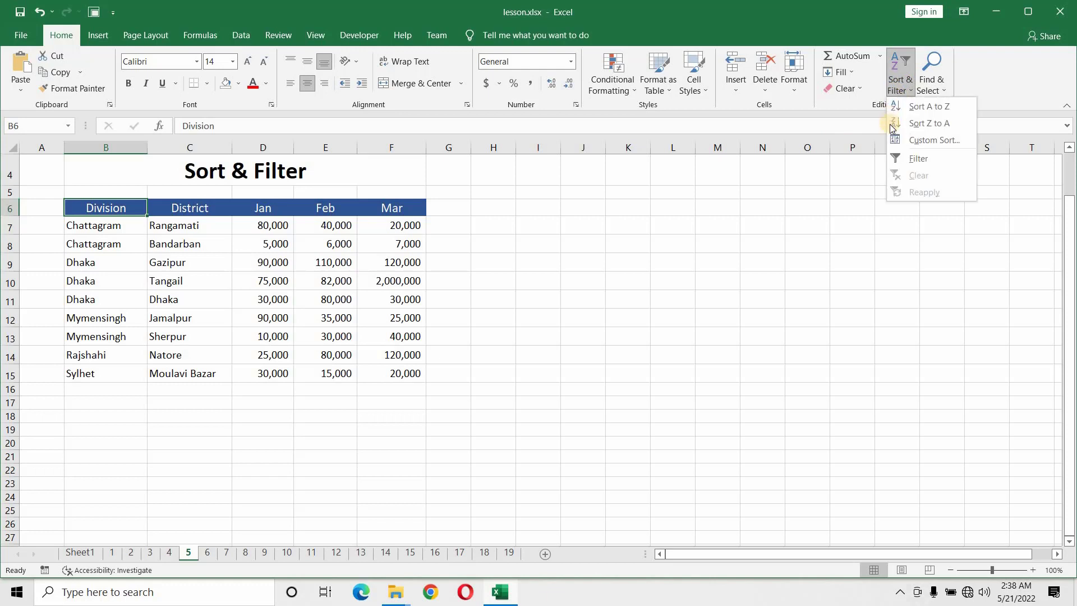
click(895, 124)
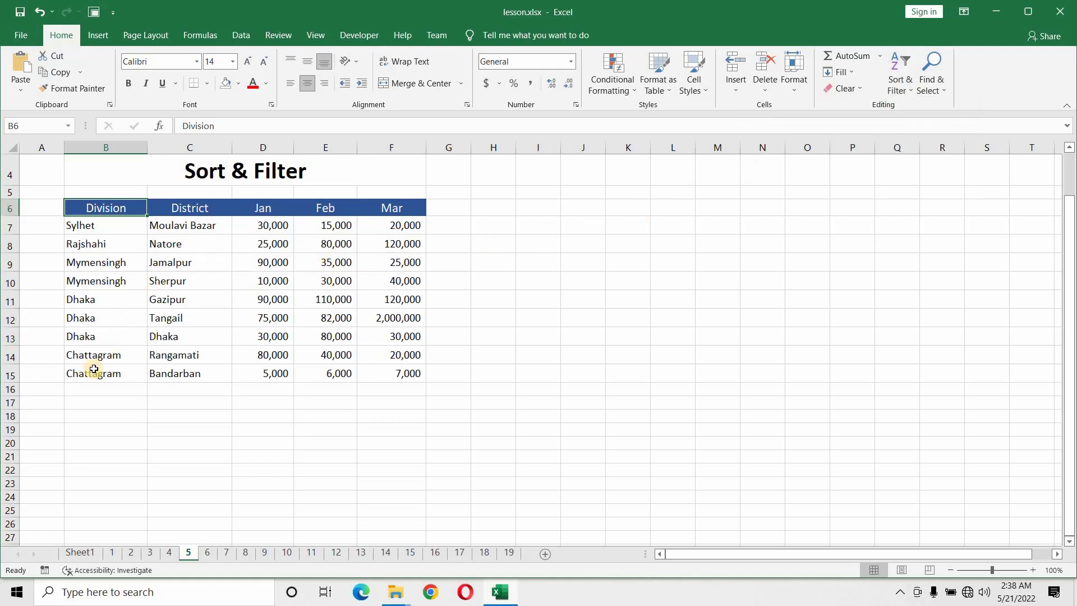
Step: Sort the table by the District column from A to Z, and re-sort it from Z to A
click(216, 210)
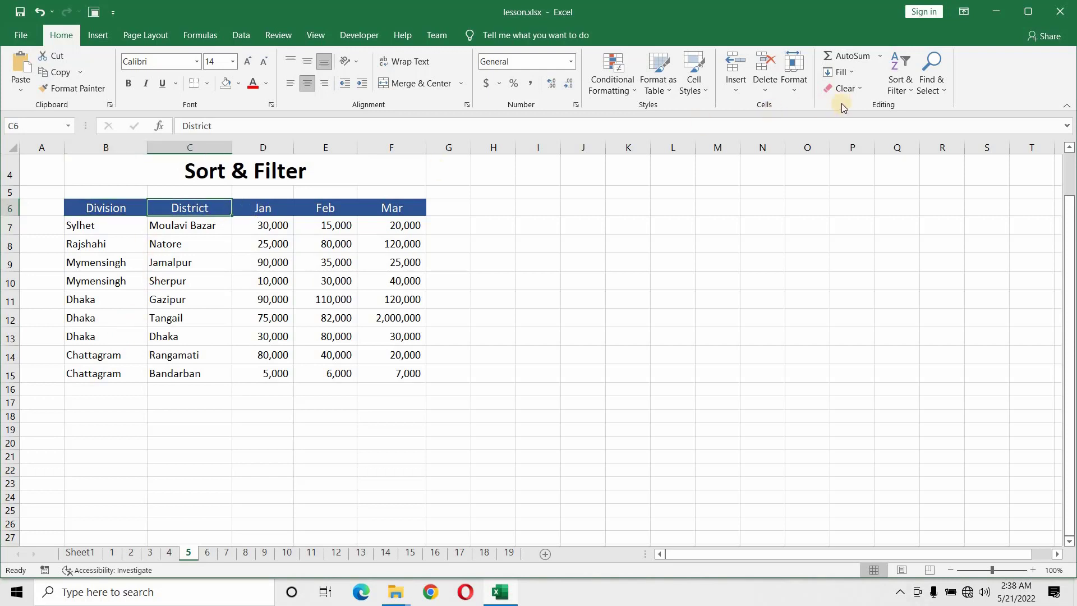
click(910, 95)
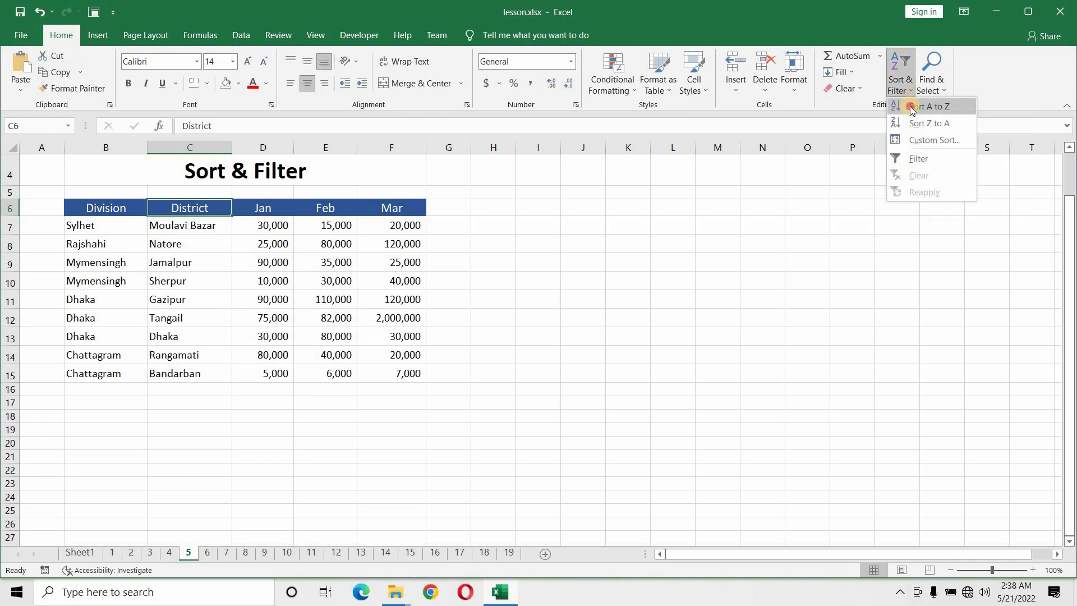
click(912, 108)
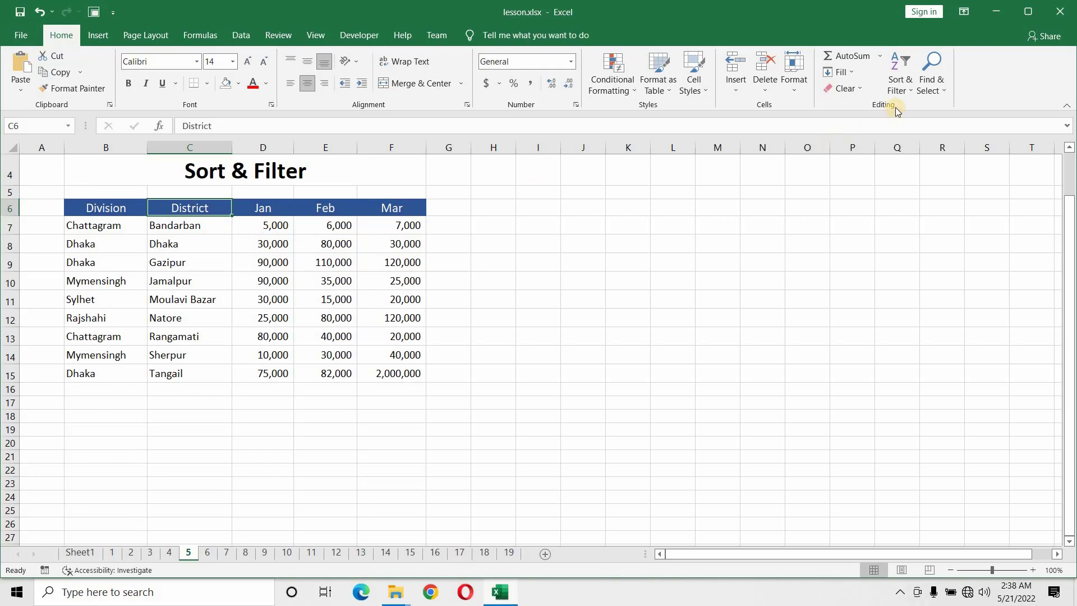
click(900, 84)
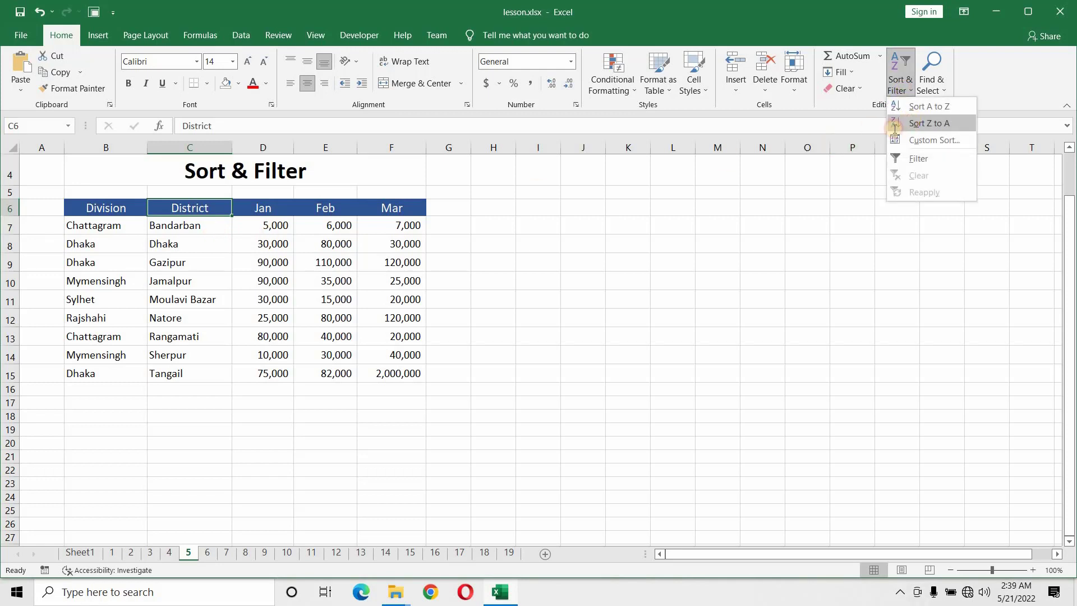
click(912, 123)
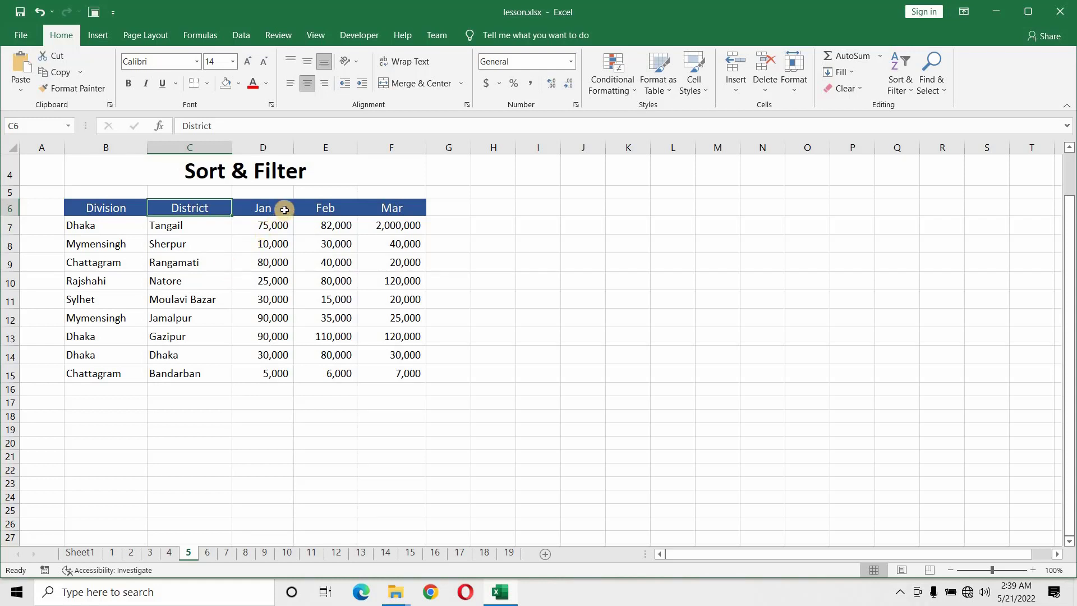
Step: Sort the table by the Jan column from lowest to highest and check its first and last values
key(Right)
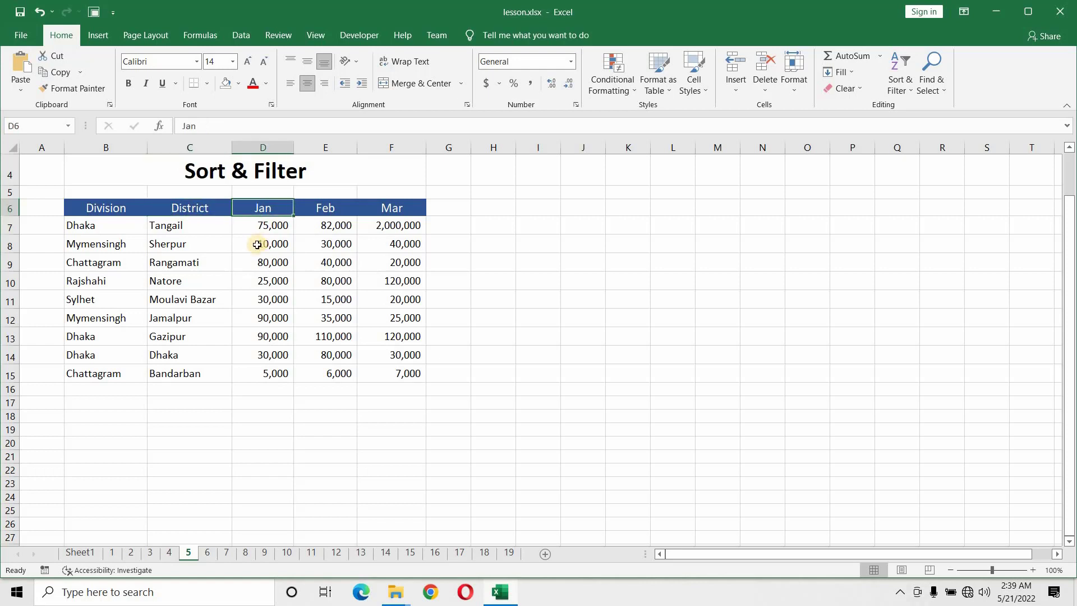
click(904, 84)
click(928, 101)
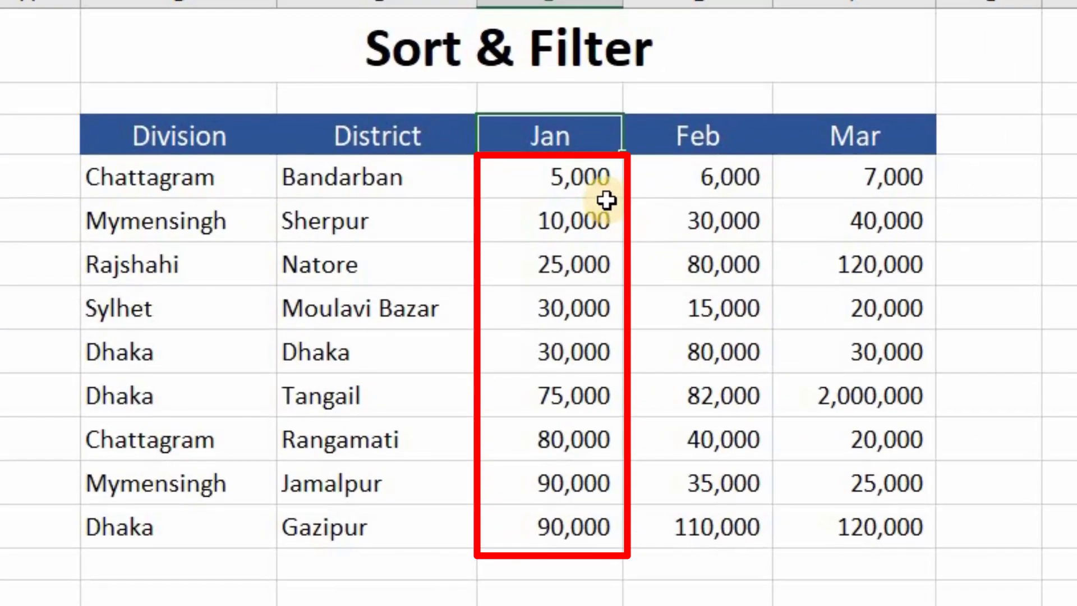
click(598, 182)
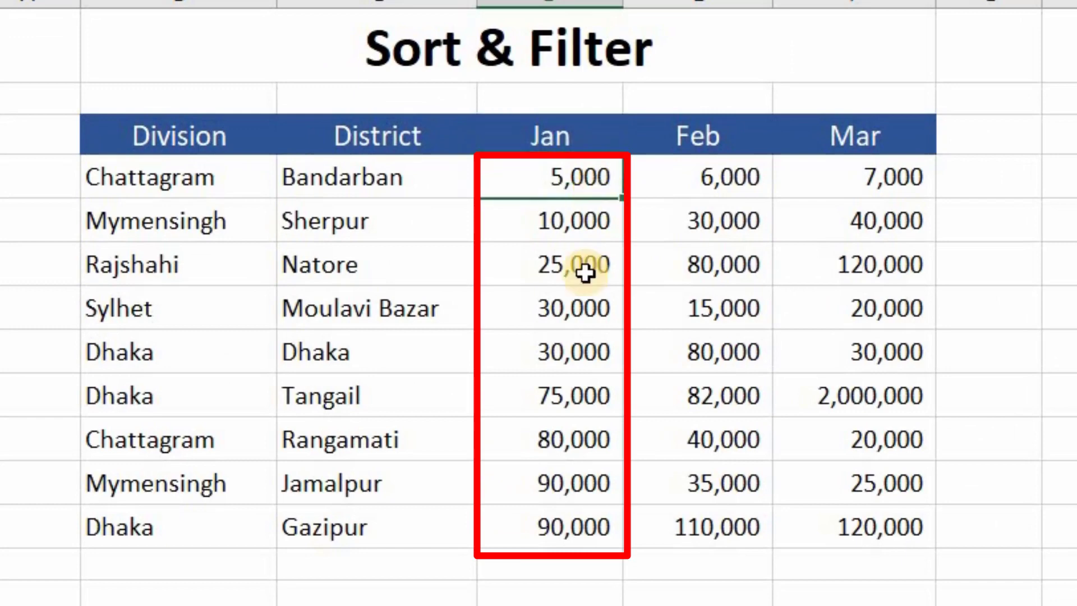
click(584, 526)
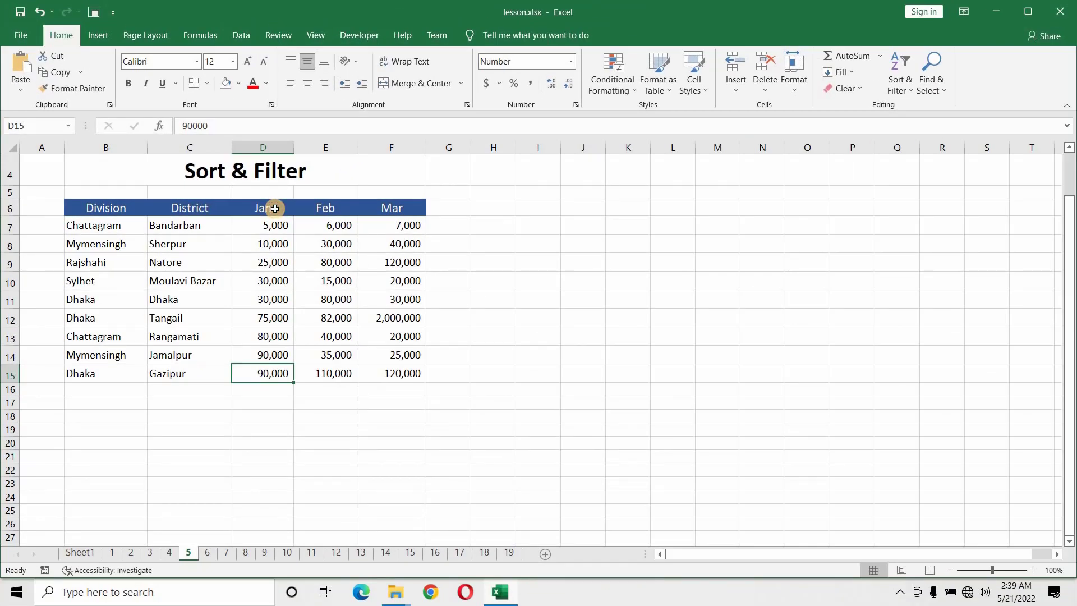
Step: Sort the table by the Jan column from highest to lowest
click(275, 208)
click(911, 92)
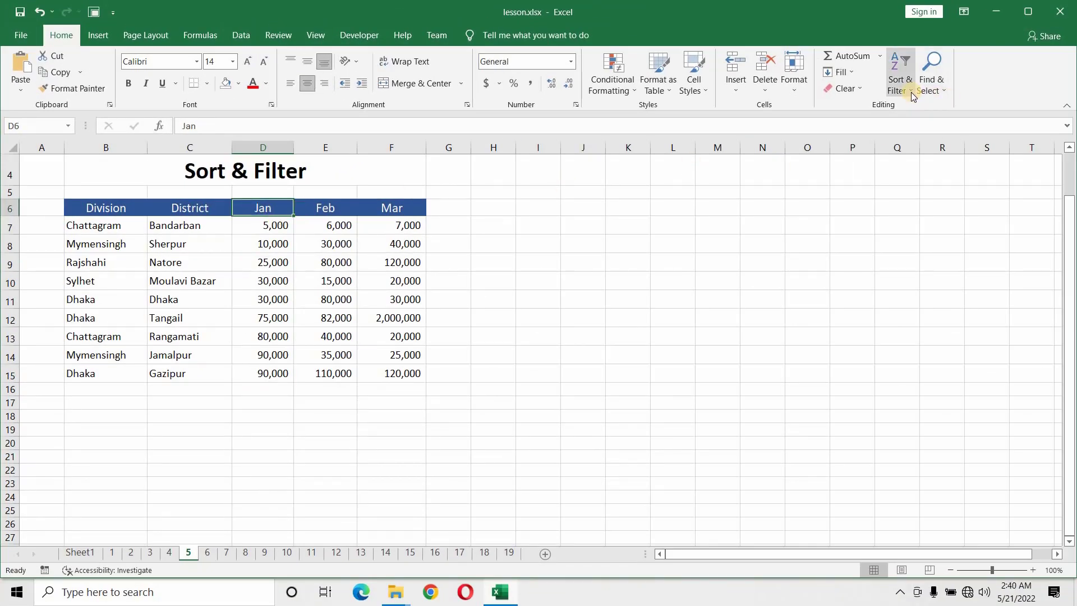
click(911, 92)
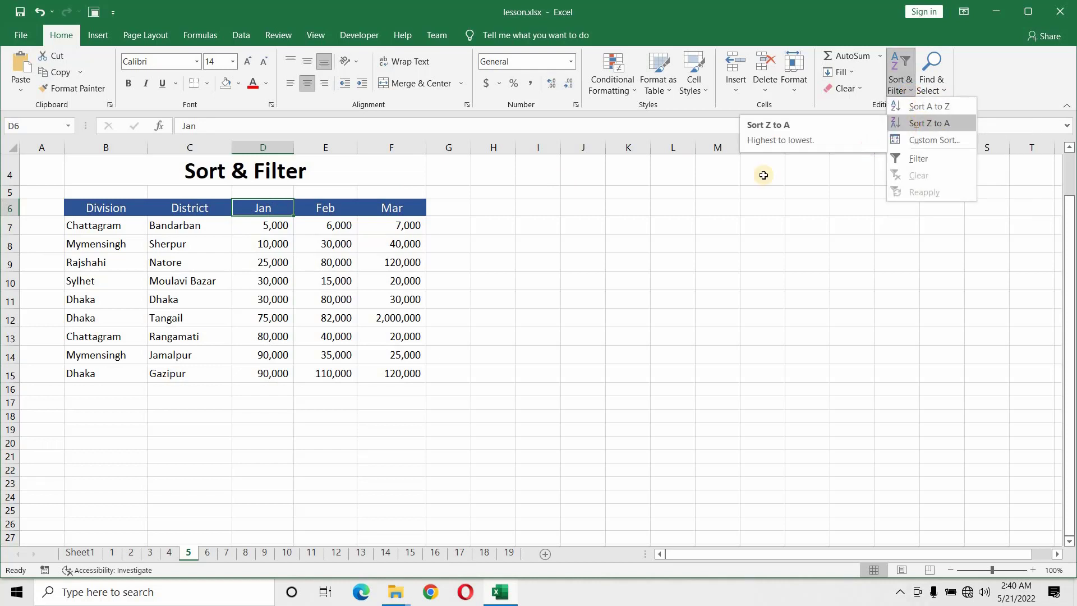
click(924, 123)
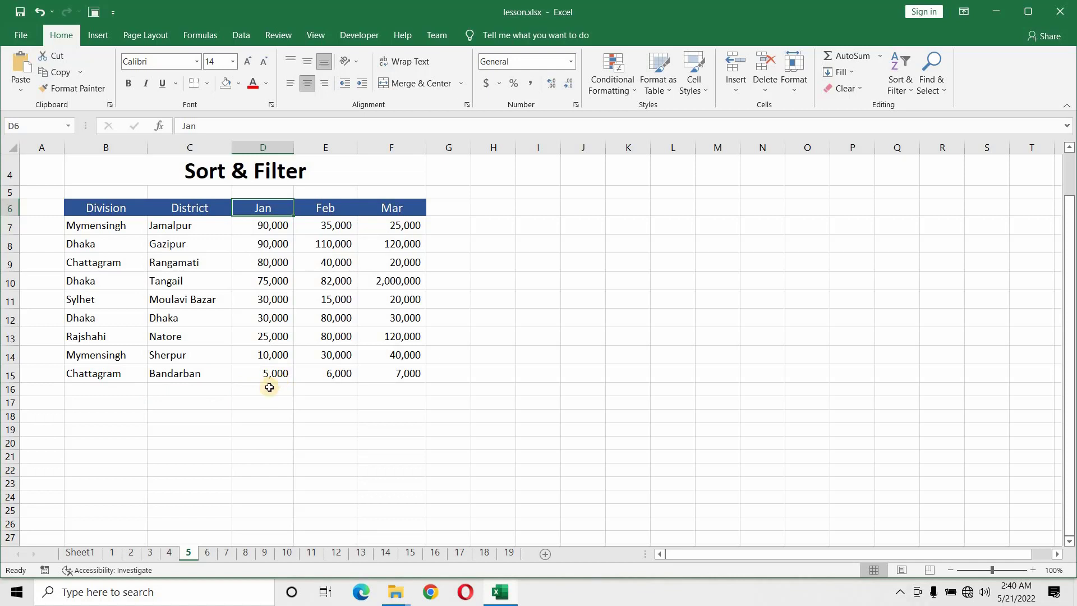
Step: Fill the Chattagram–Bandarban row and the Dhaka–Gazipur row of the table with red
click(279, 374)
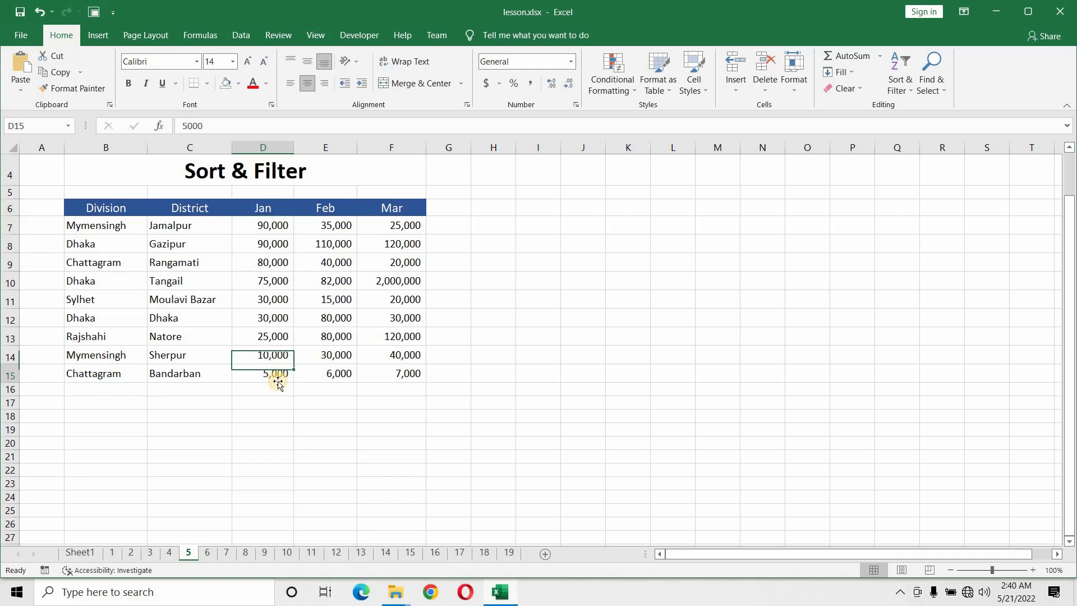
click(101, 373)
drag(409, 374, 409, 375)
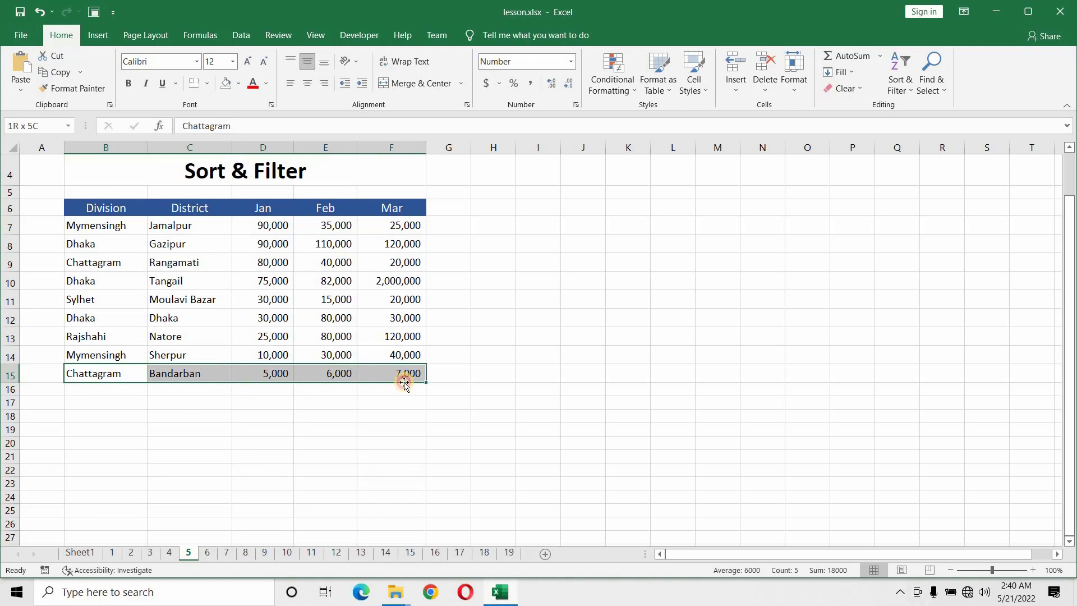
click(239, 83)
click(224, 193)
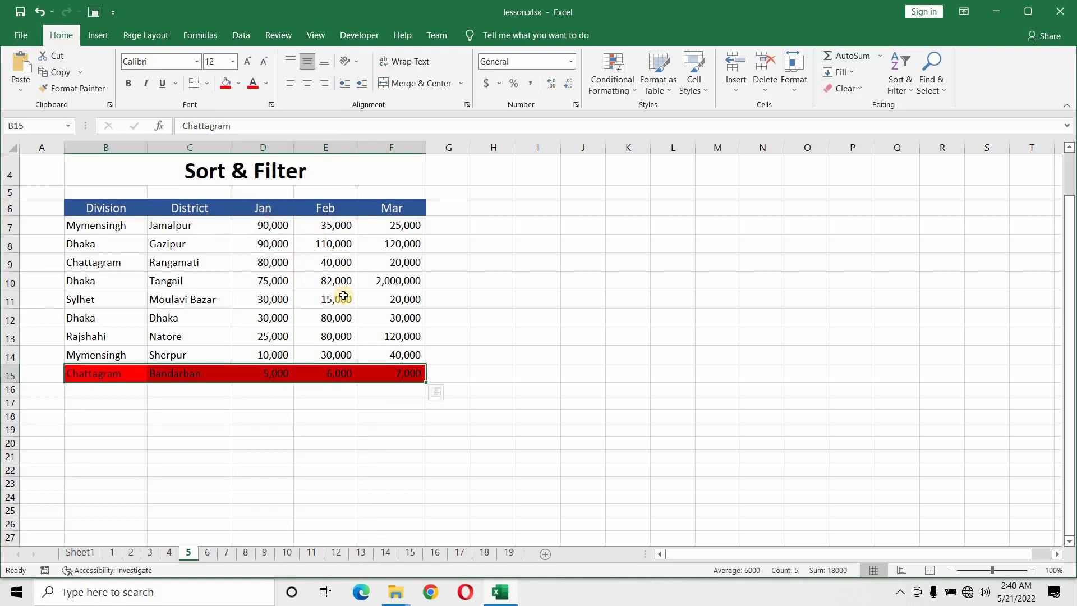
drag(92, 248, 387, 245)
click(226, 83)
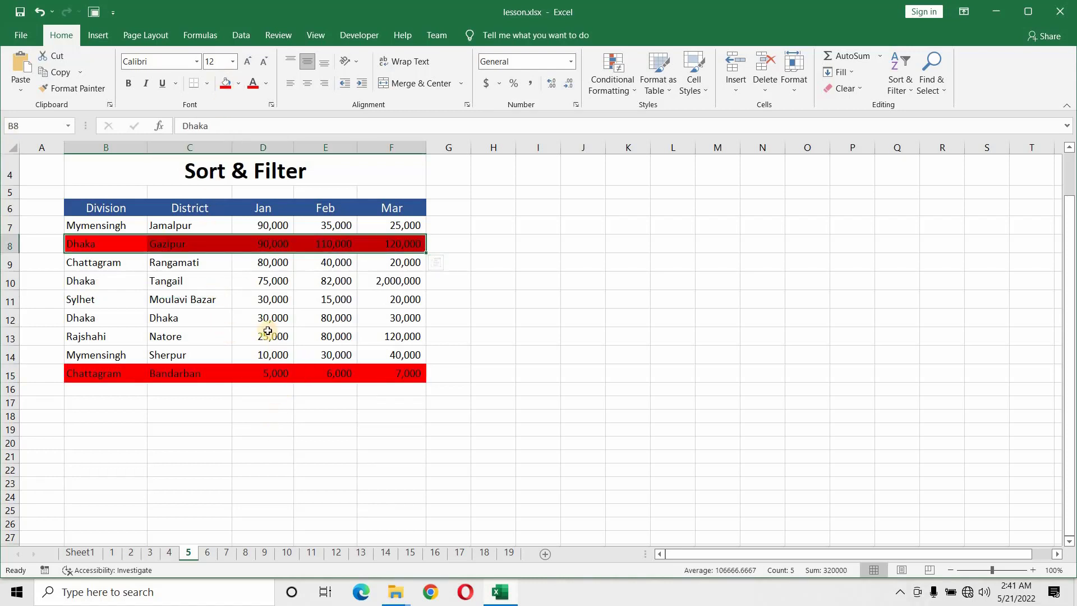
click(257, 262)
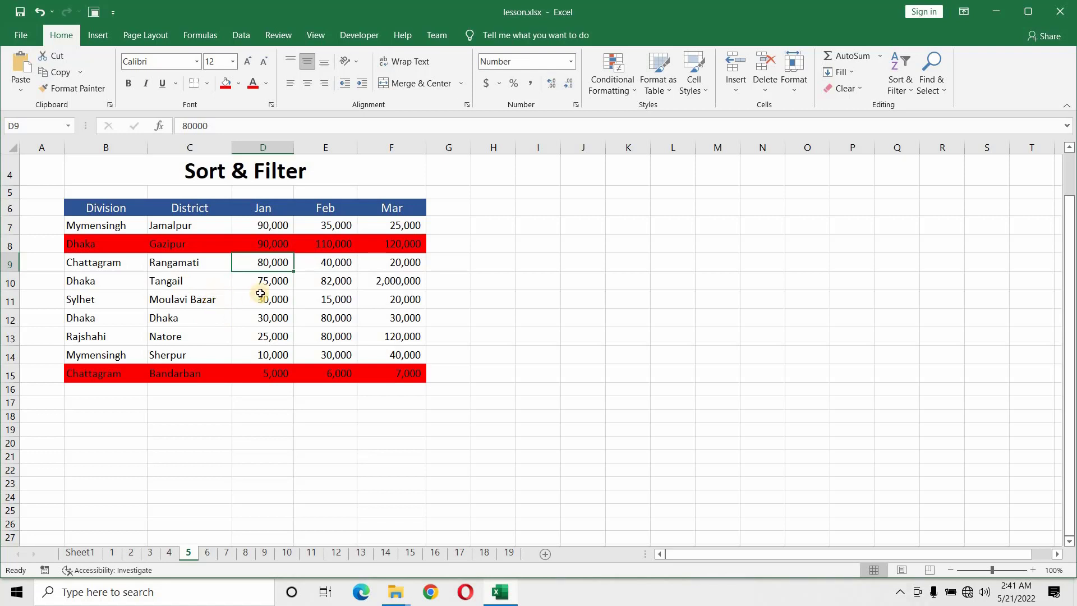
click(331, 283)
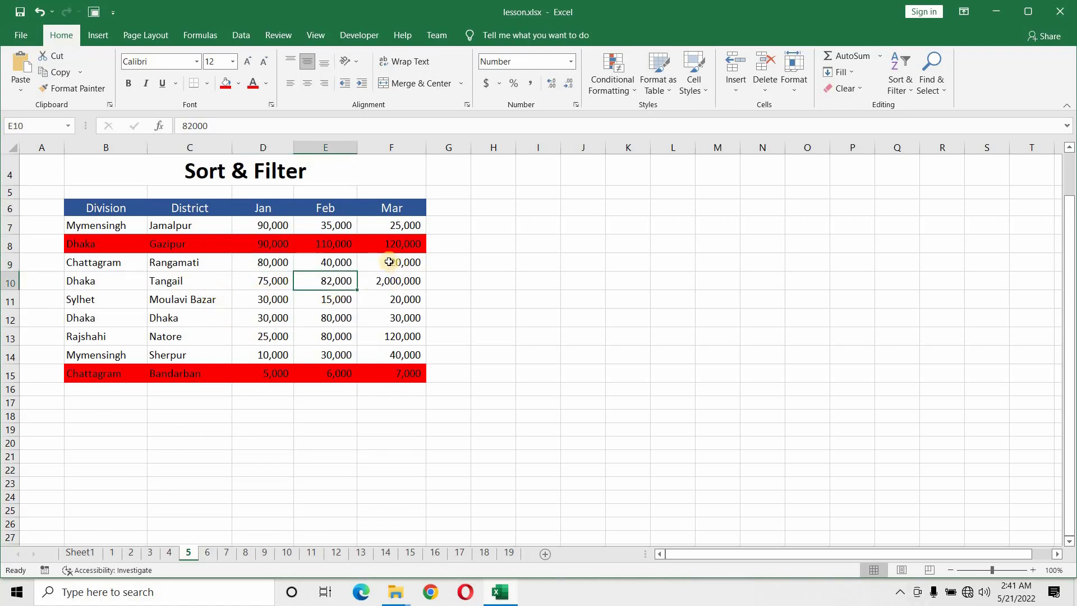
Step: Apply a custom sort by Division on Cell Color, placing the red cells On Top
click(110, 205)
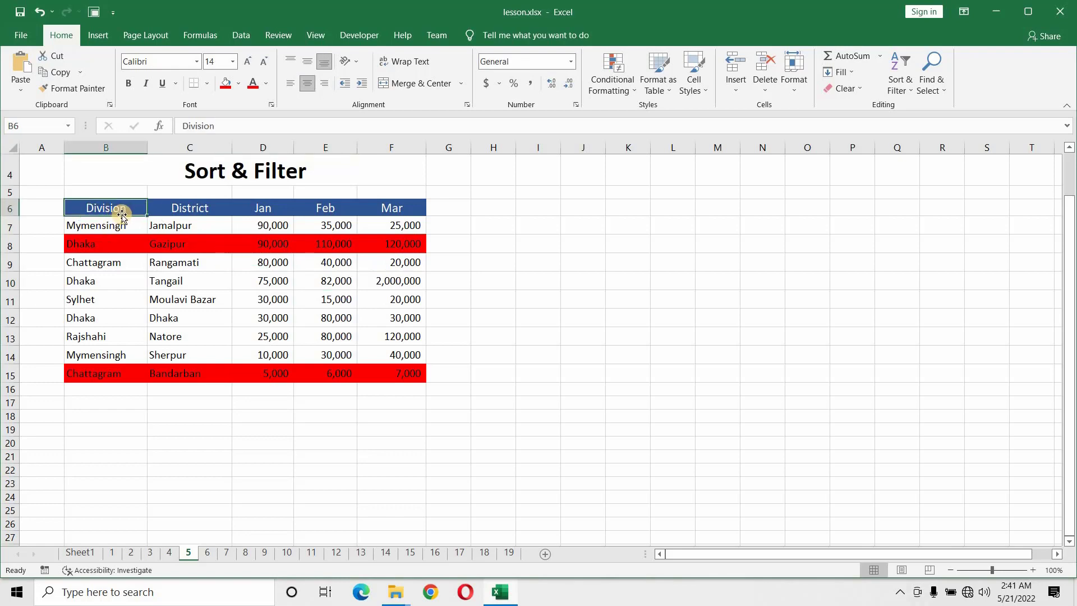
click(901, 88)
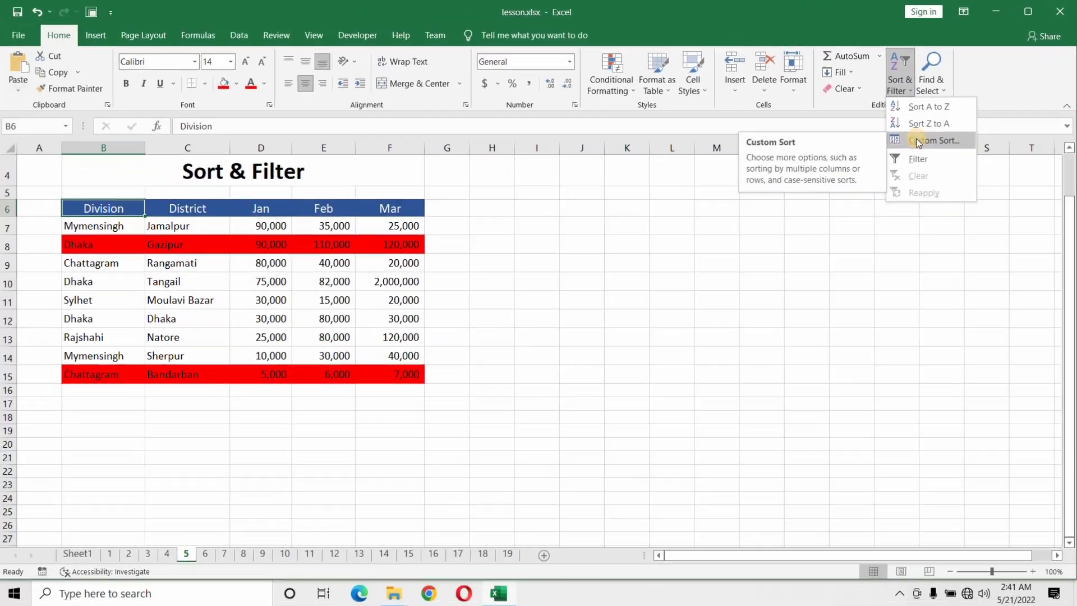
click(743, 292)
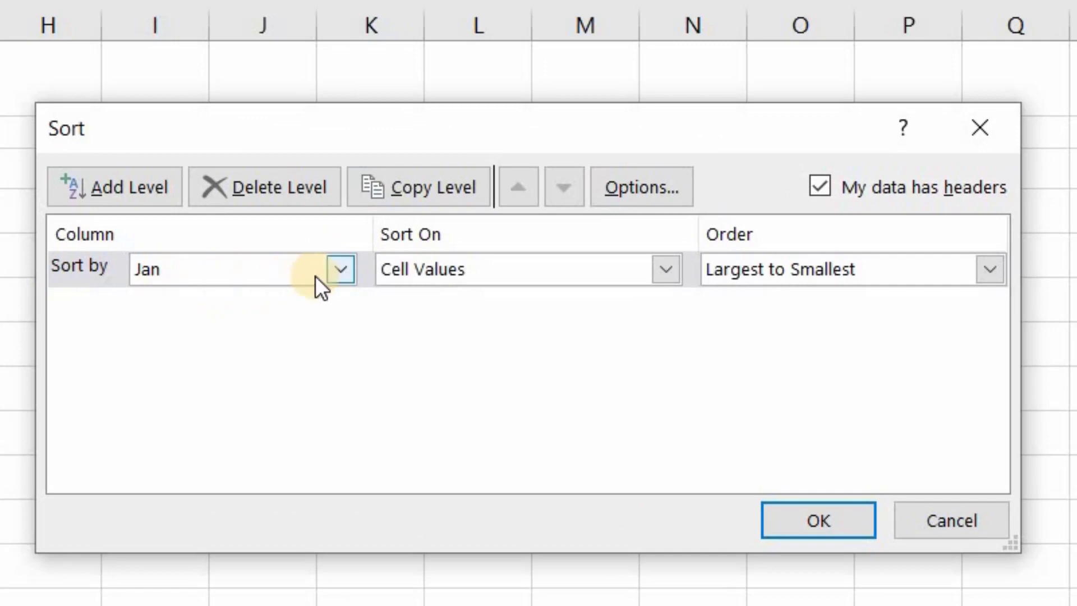
click(339, 270)
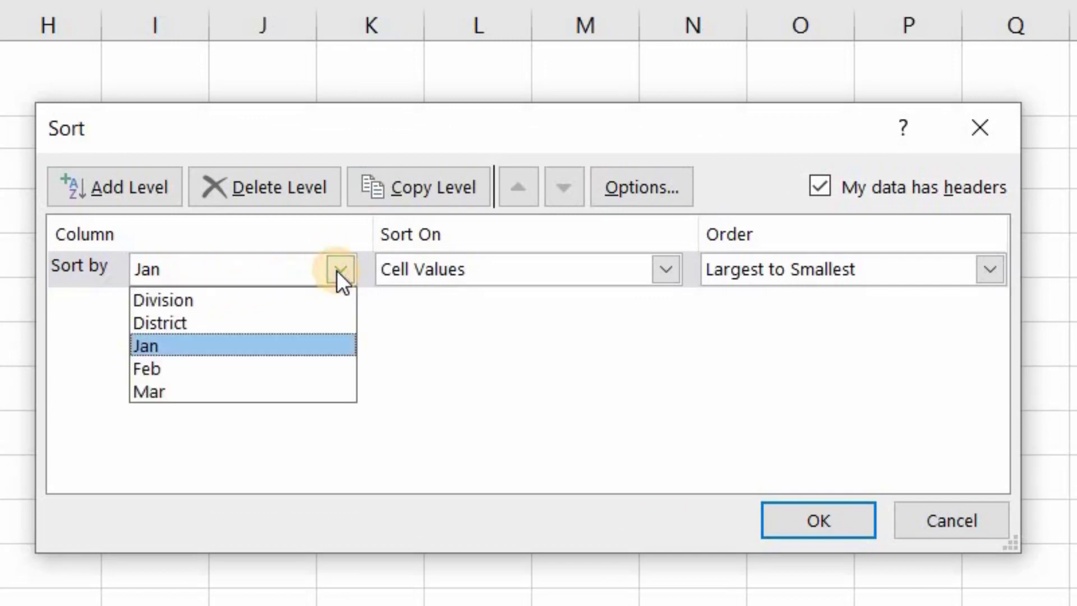
click(260, 301)
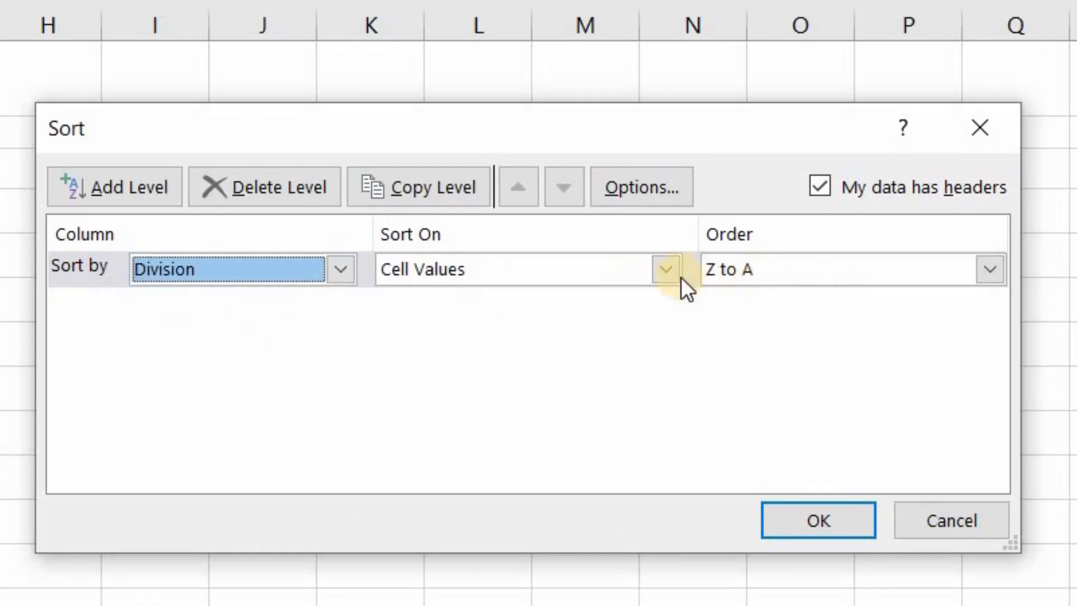
click(667, 268)
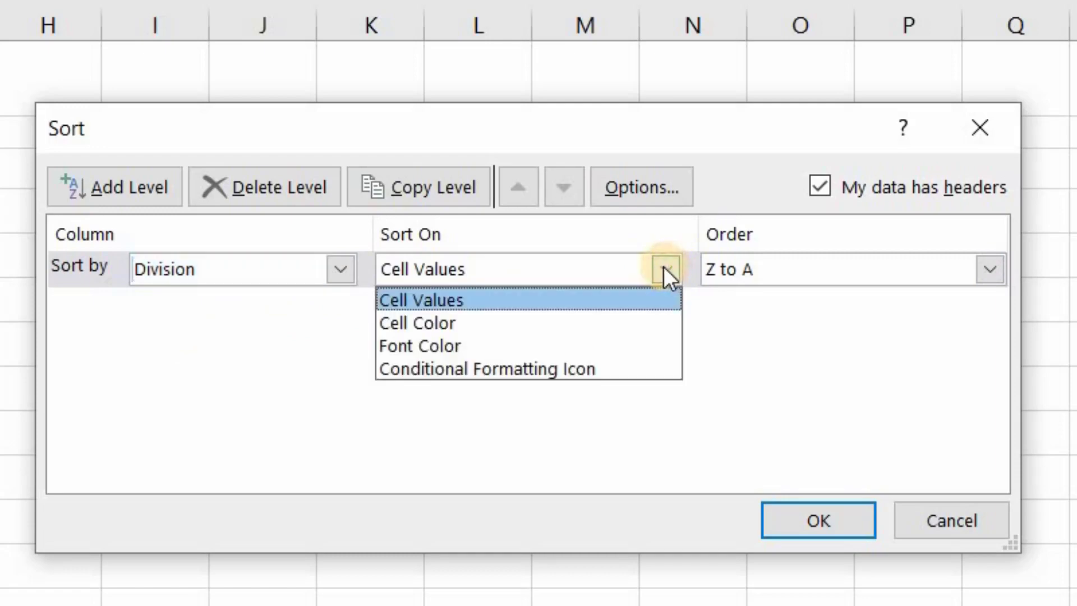
click(454, 327)
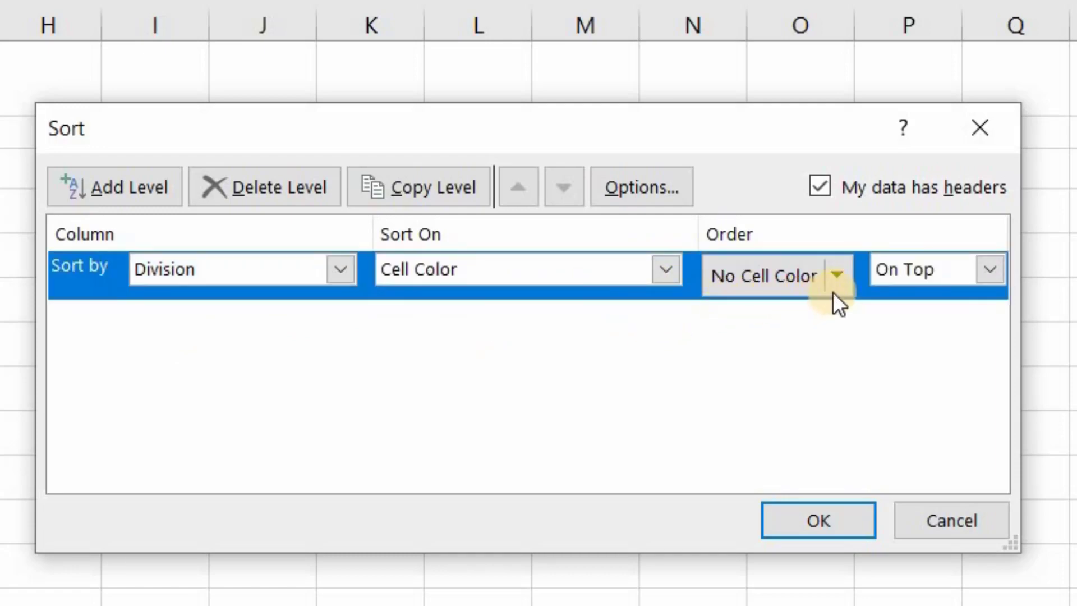
click(833, 284)
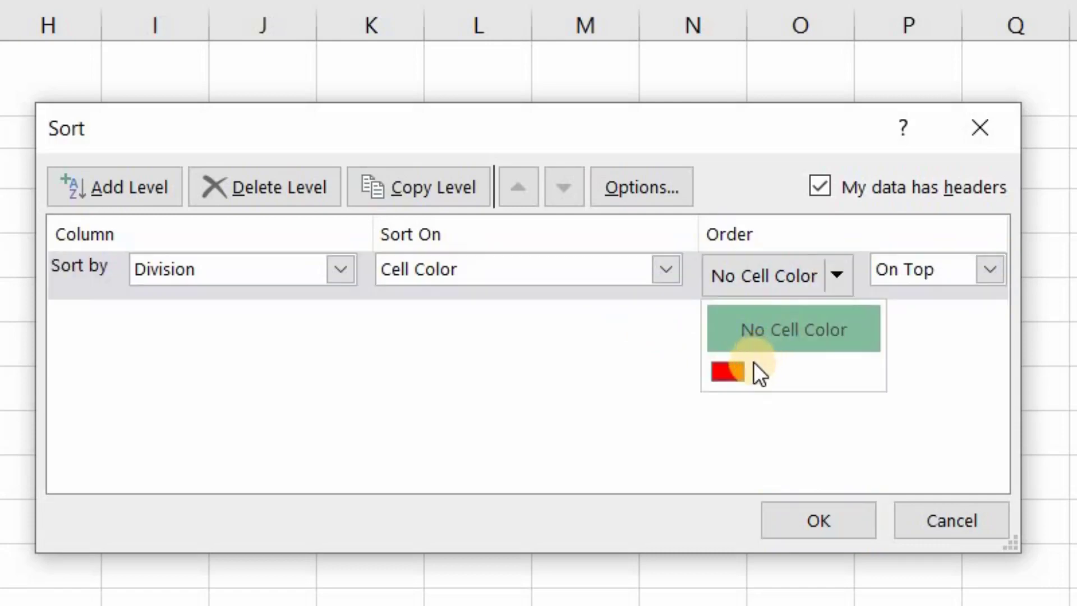
click(739, 376)
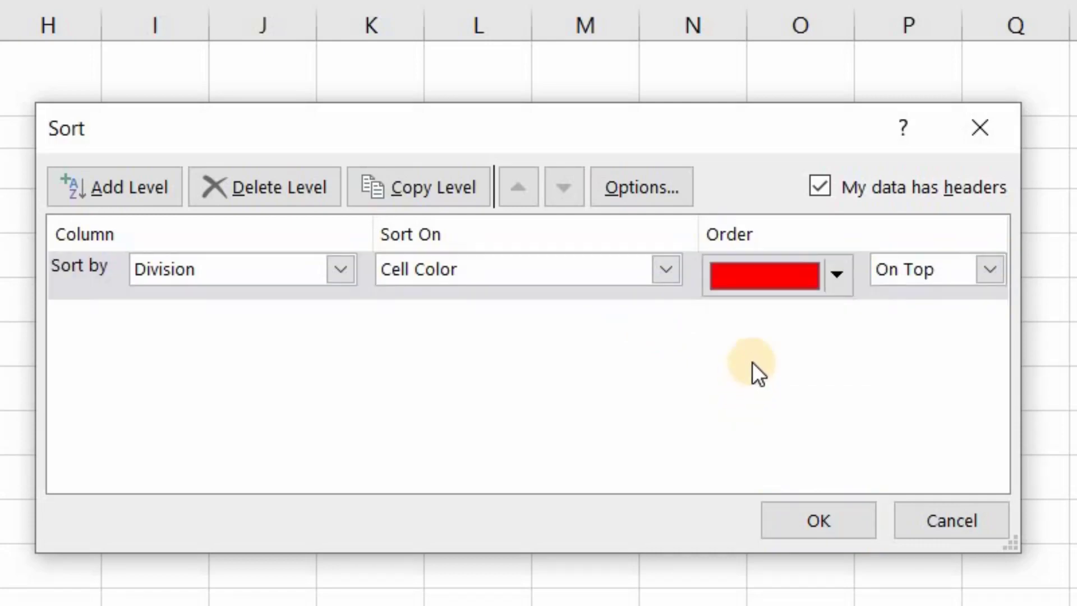
click(988, 270)
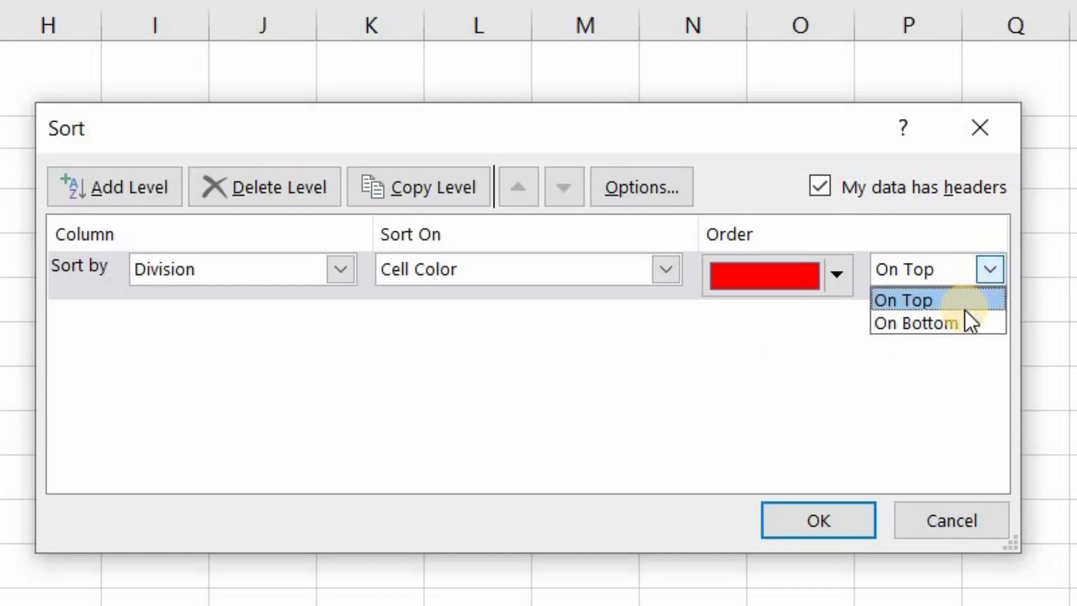
click(933, 302)
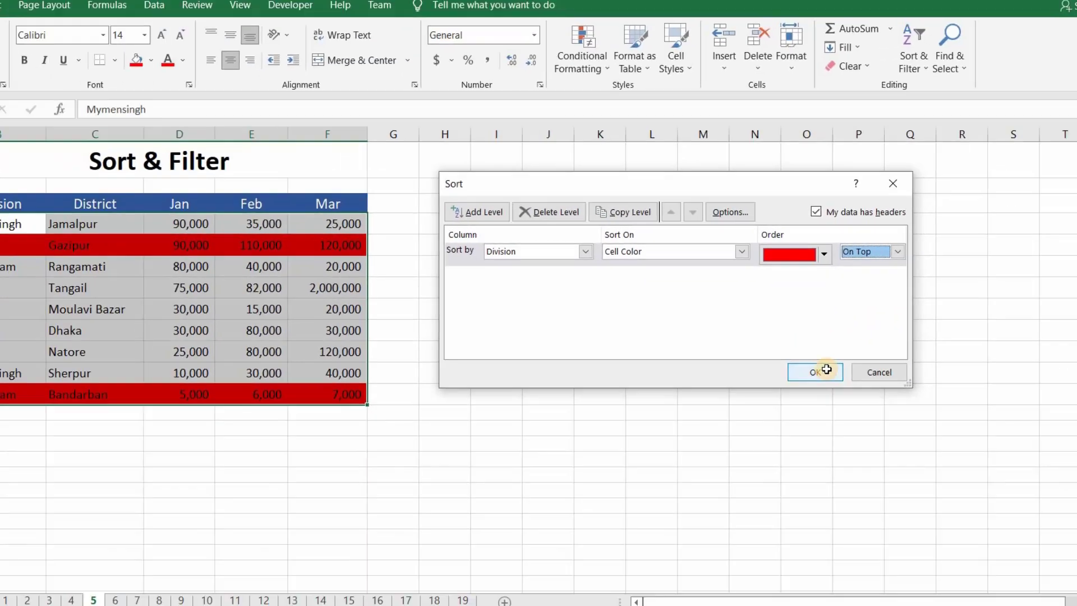
click(835, 515)
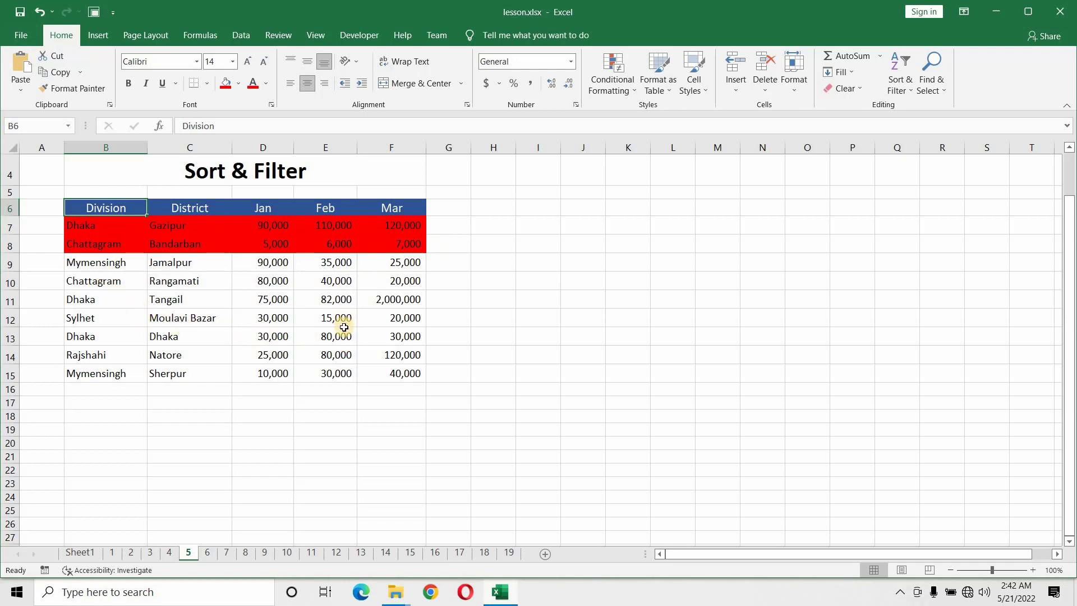
Step: Remove the red fill from the Dhaka–Gazipur and Chattagram–Bandarban rows of the table
drag(112, 229, 382, 239)
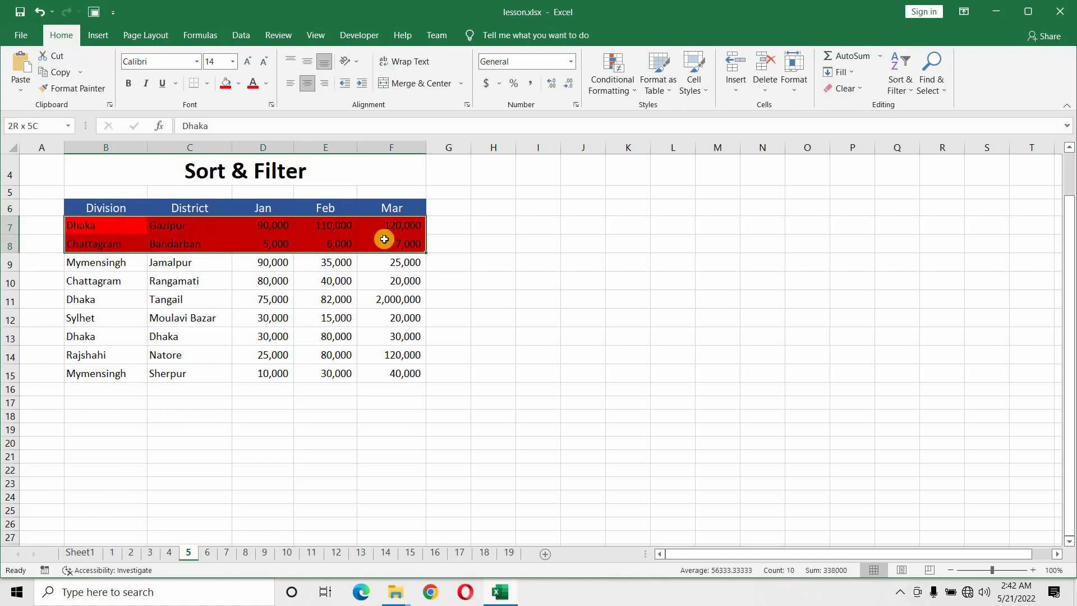
click(238, 83)
click(254, 208)
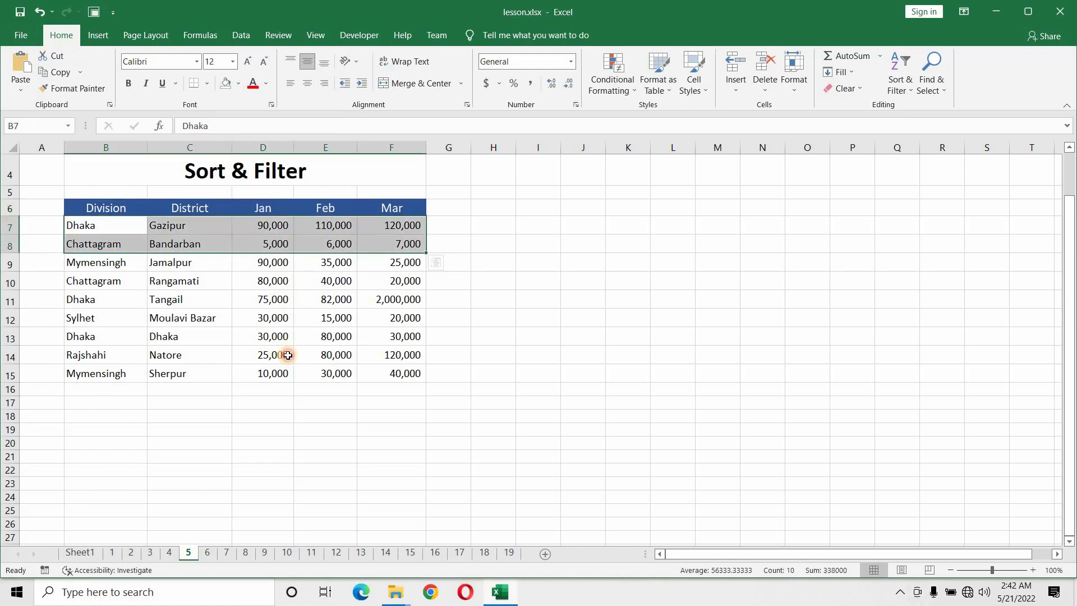
click(287, 343)
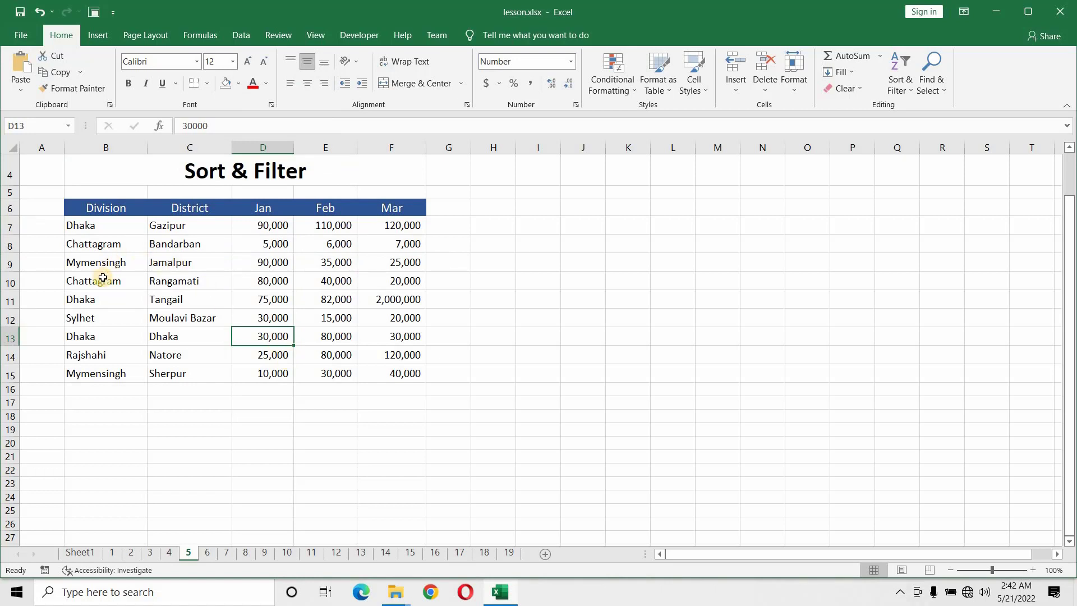
Step: Set the font color to red for the Division cells Rajshahi in the Natore row and Chattagram in the Rangamati row
click(109, 355)
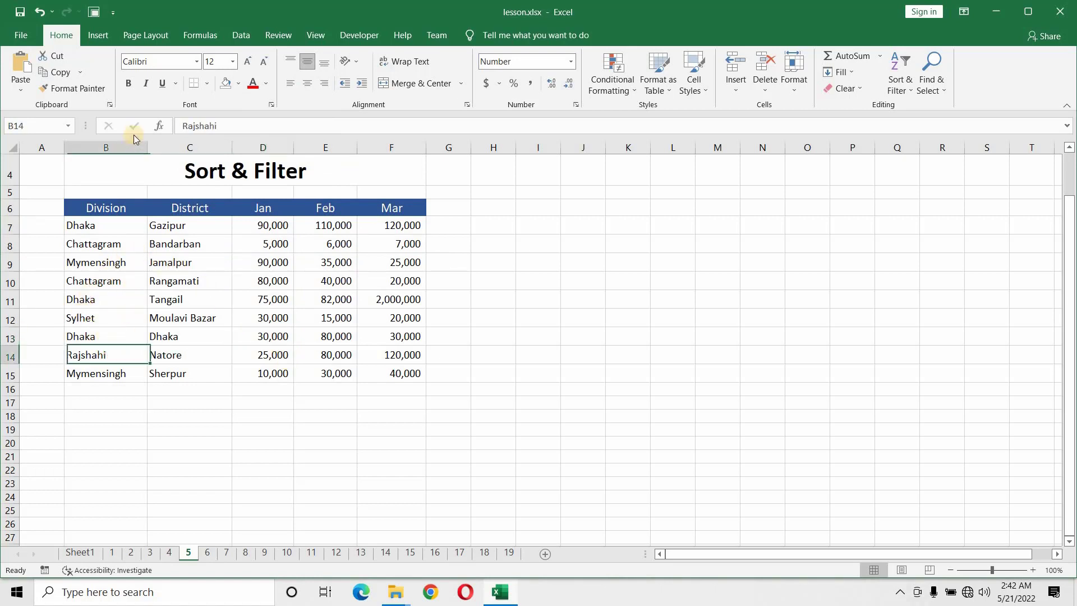
click(253, 84)
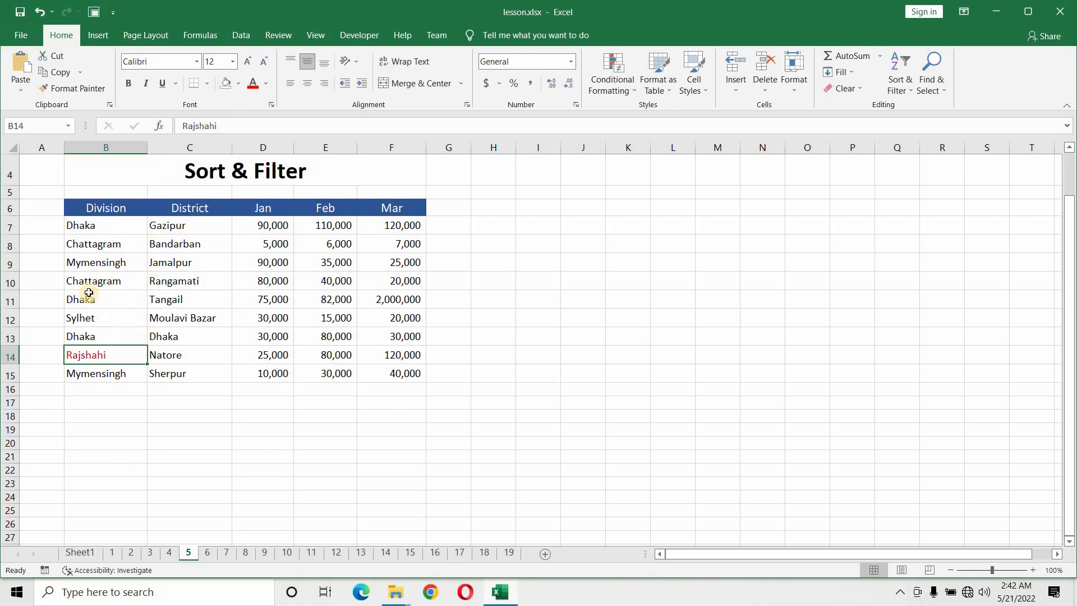
click(87, 284)
click(253, 84)
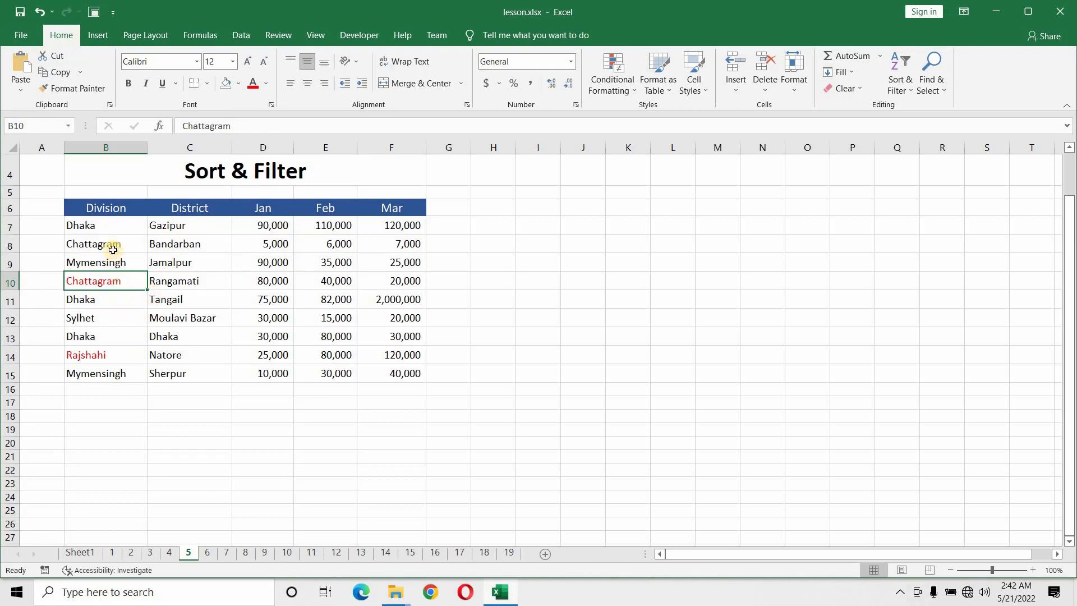
Step: Apply a custom sort by Division on Font Color, placing the red text On Top
click(118, 212)
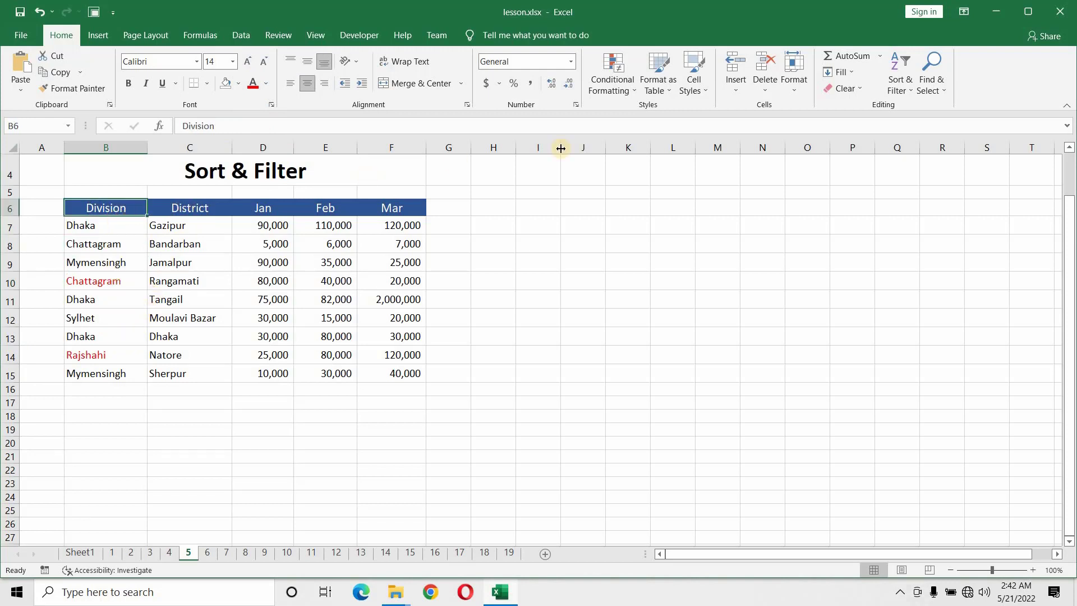
click(909, 89)
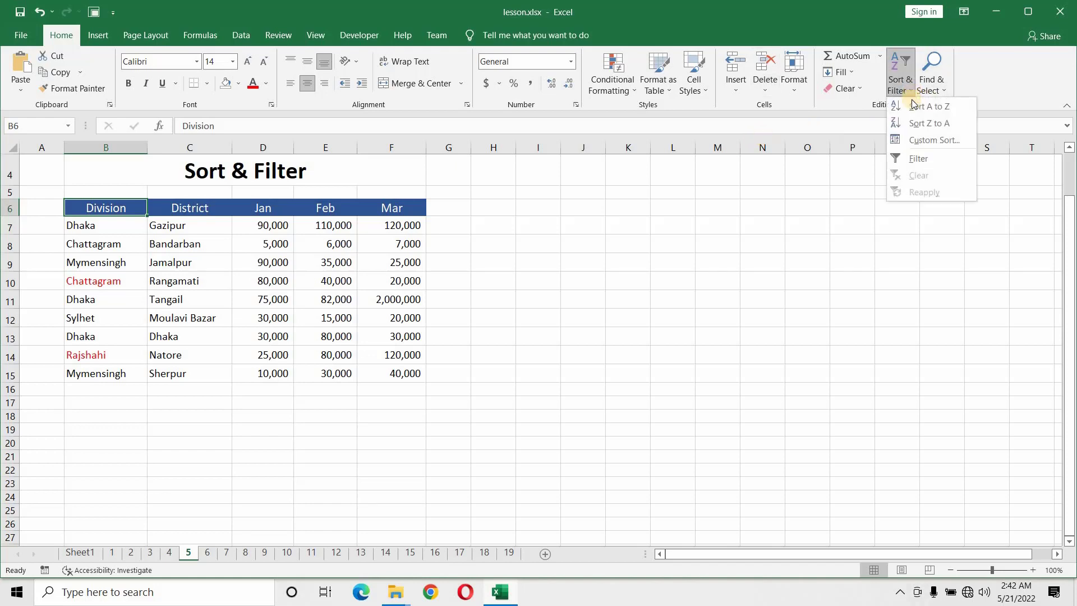
click(922, 141)
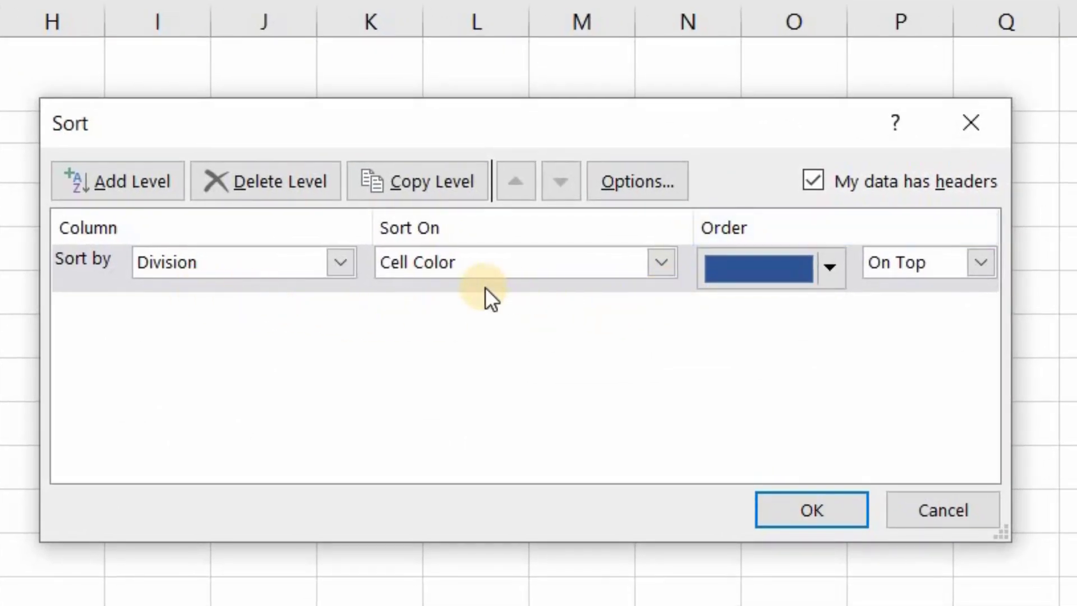
click(662, 264)
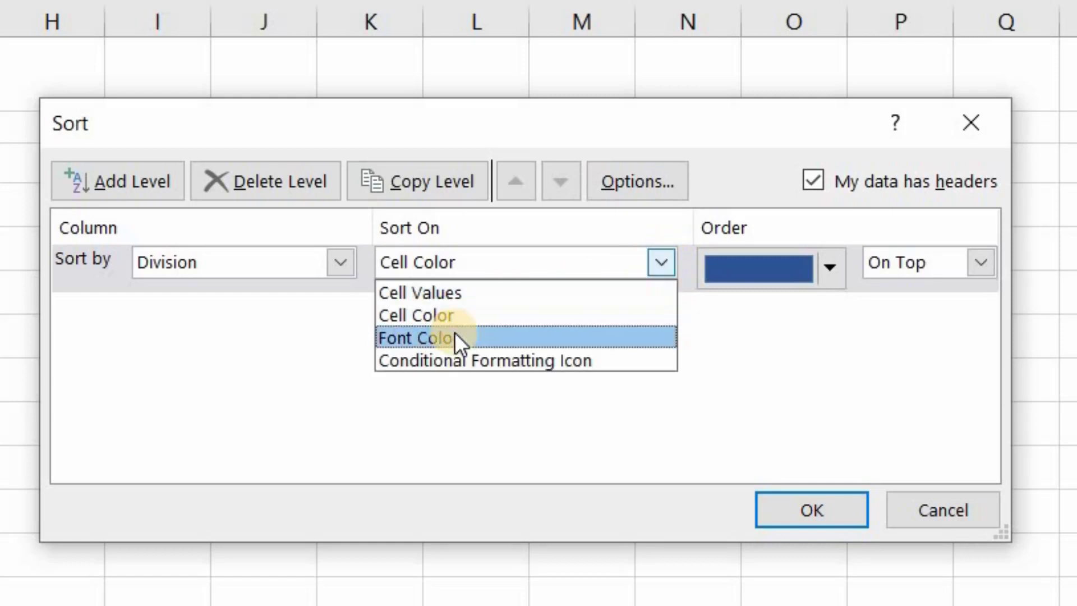
click(456, 334)
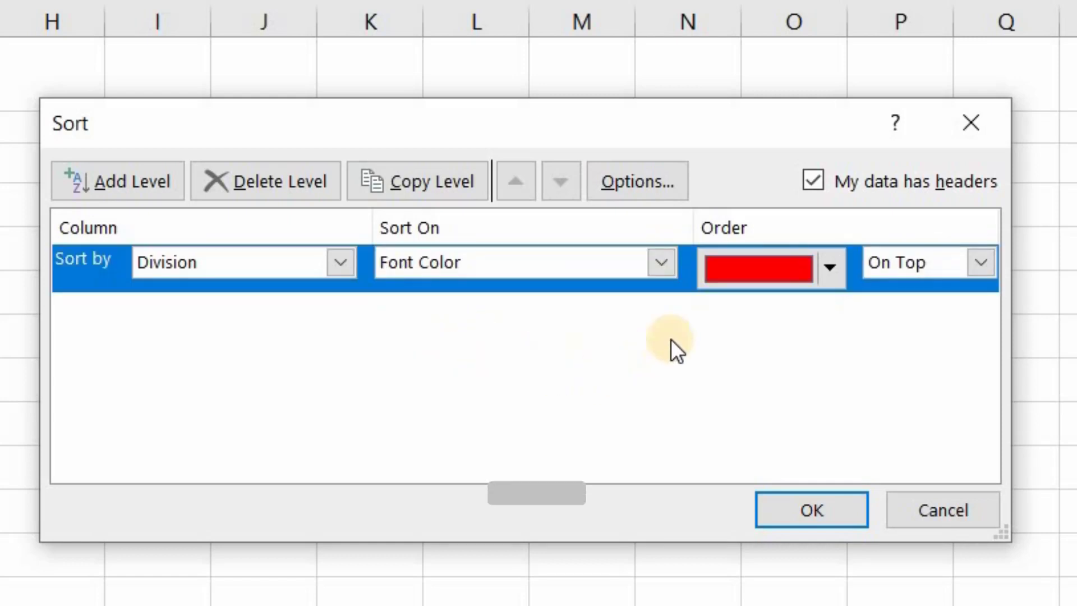
click(793, 271)
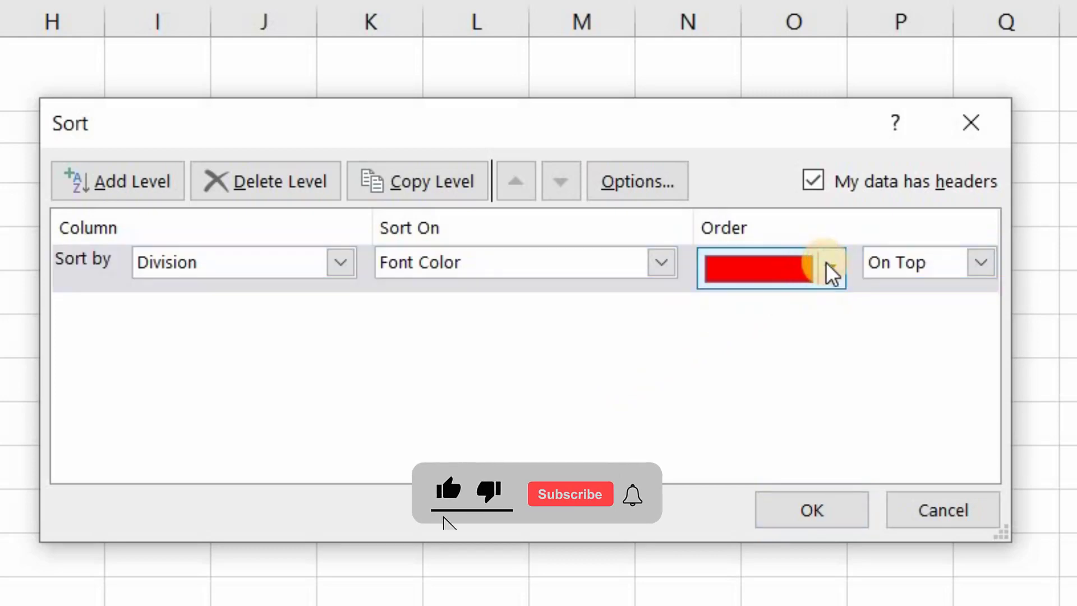
click(827, 268)
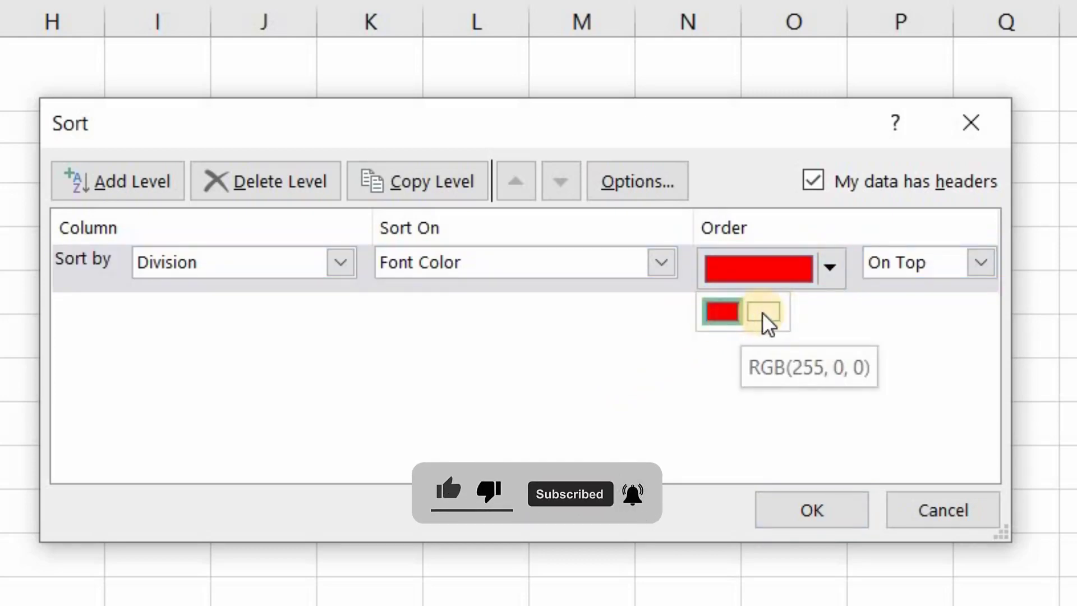
click(761, 396)
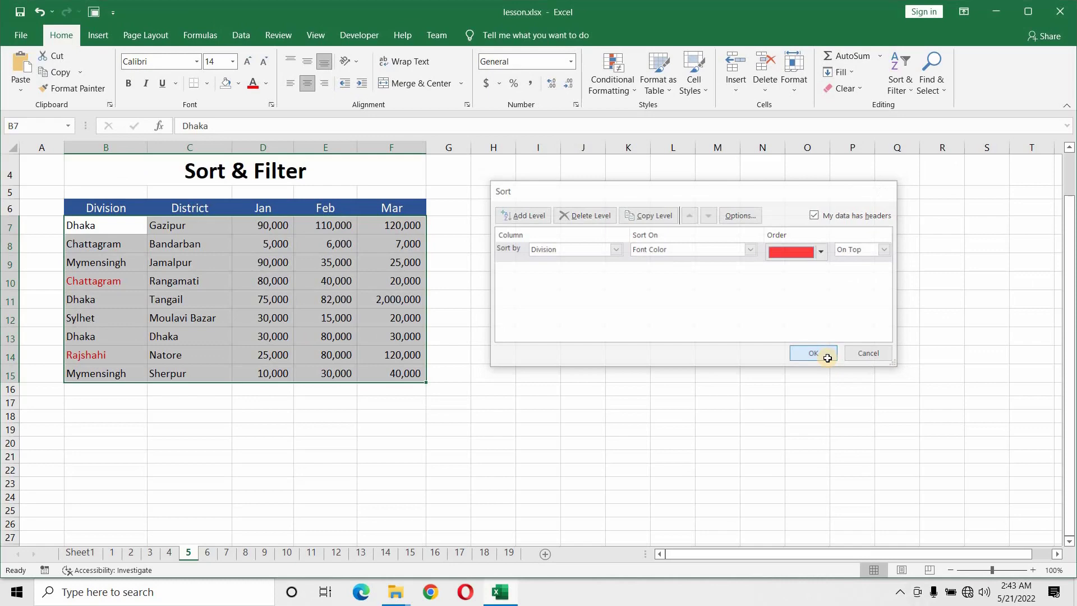
click(827, 357)
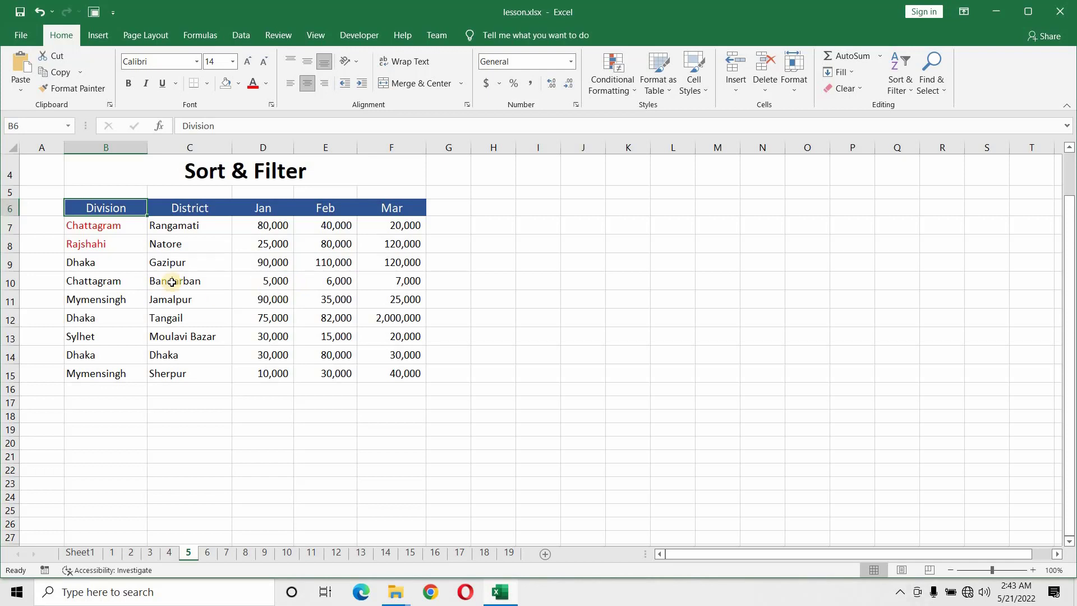
Step: Set the font of the red Chattagram and Rajshahi cells back to black
drag(79, 224, 84, 244)
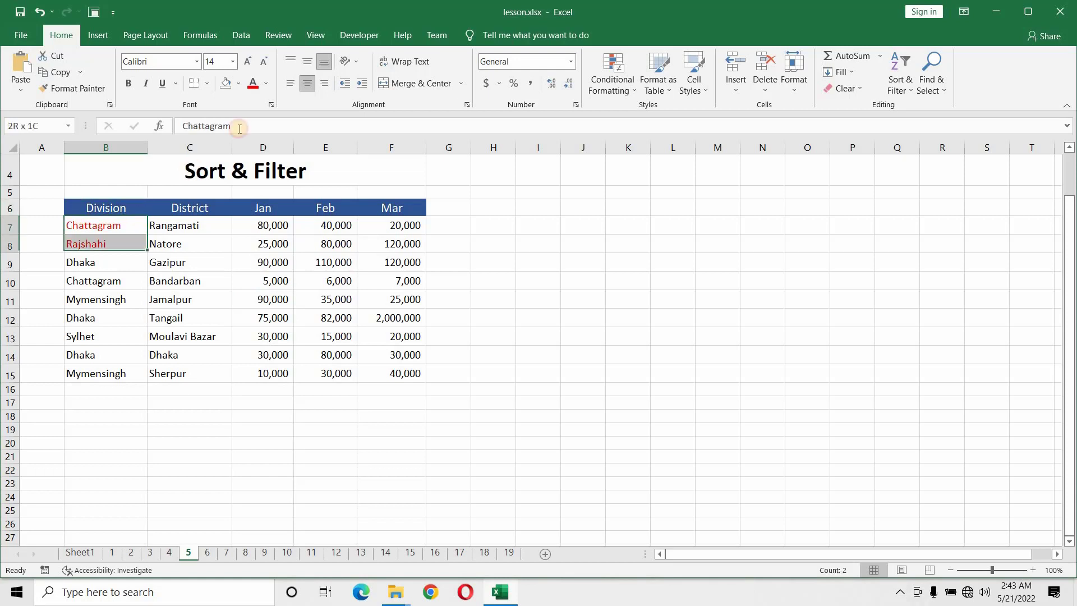
click(266, 83)
click(173, 320)
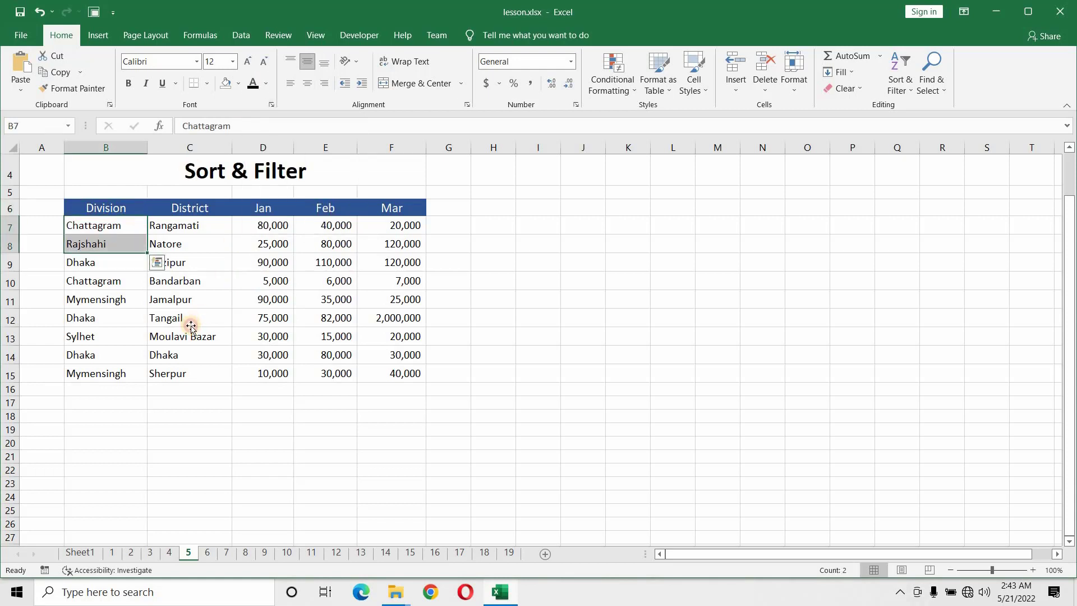
click(180, 317)
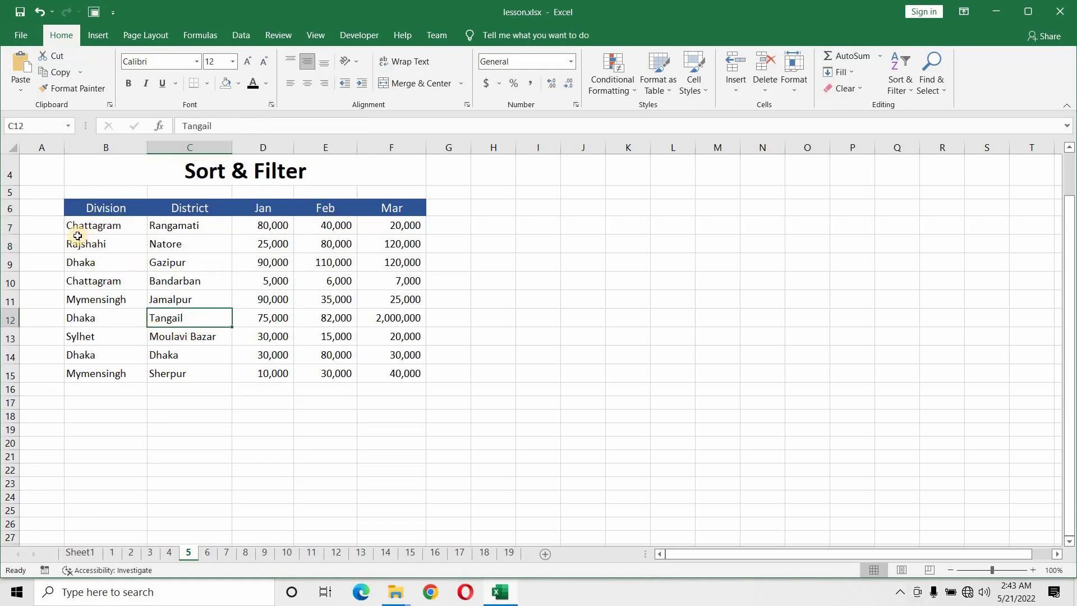
Step: Turn on Filter for the table's header row, starting from the Division header
click(89, 209)
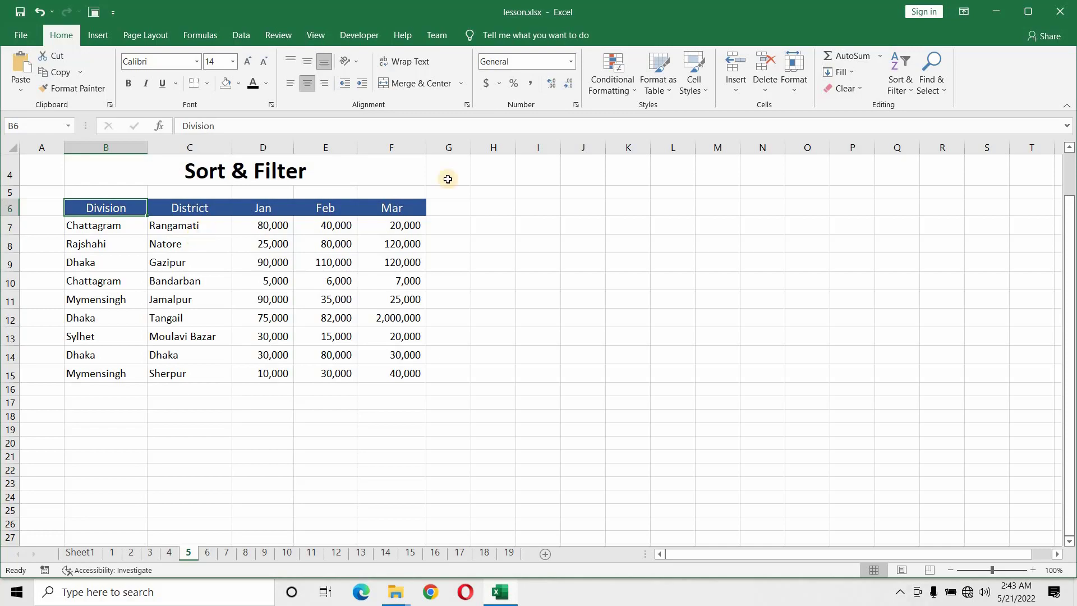
click(910, 87)
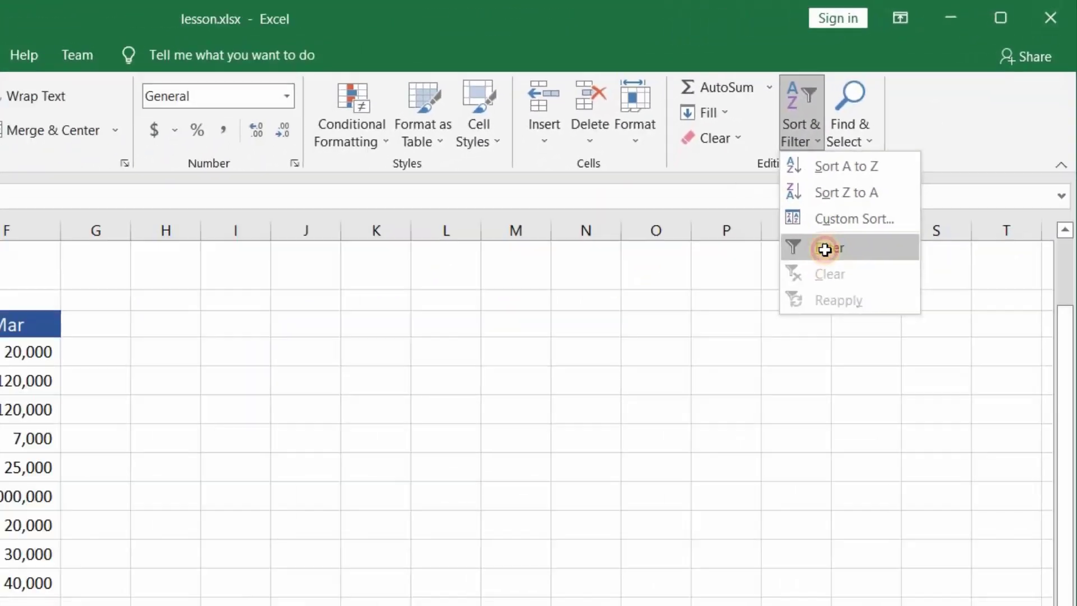
click(825, 249)
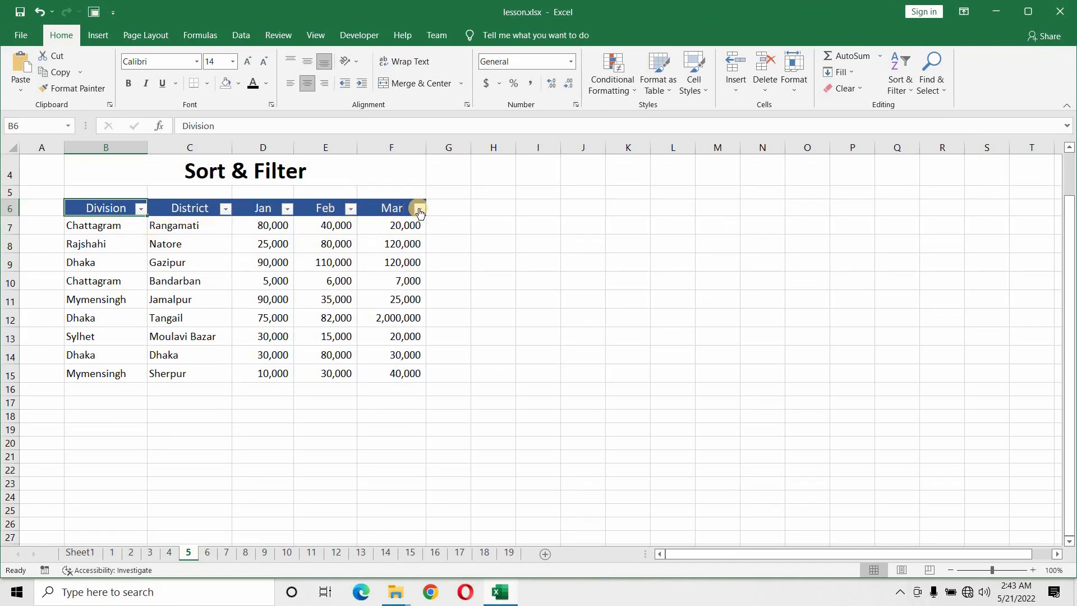
Step: Filter the Division column to show only the Dhaka rows
click(144, 213)
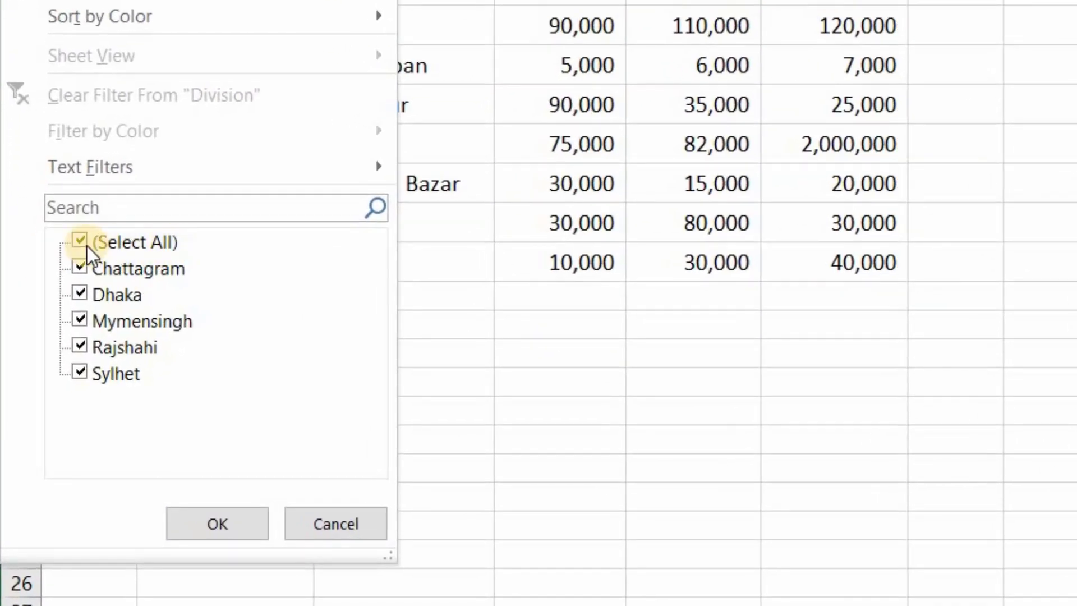
click(84, 240)
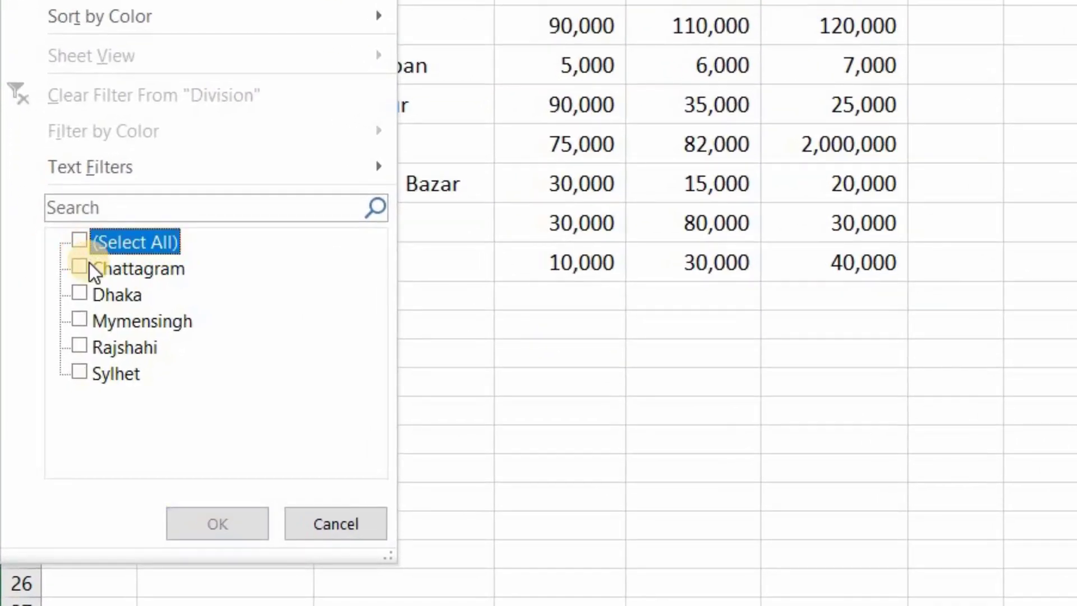
click(81, 294)
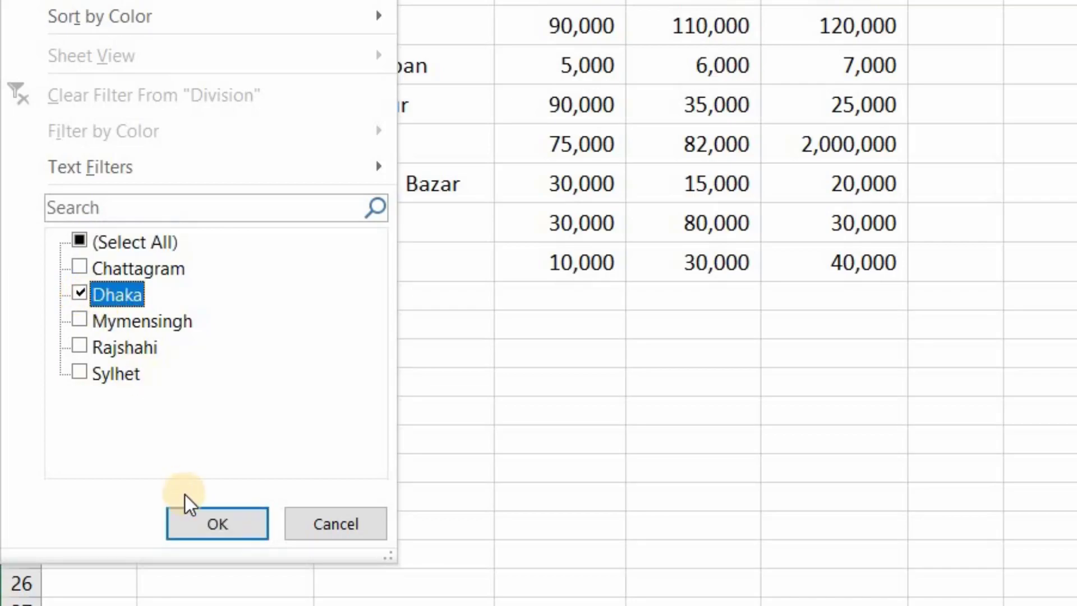
click(203, 518)
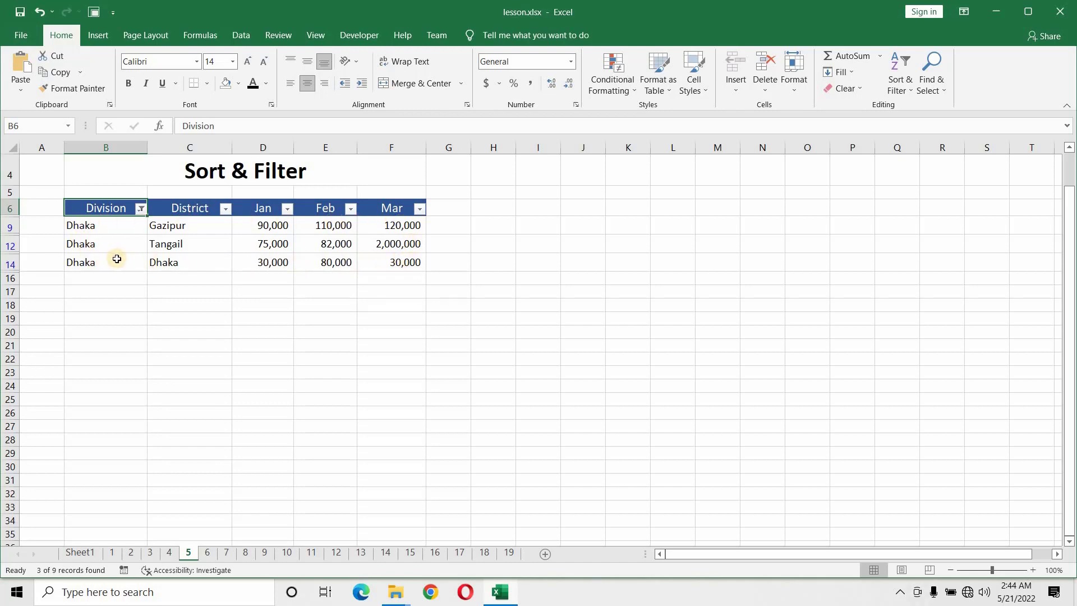
Step: Change the Division filter to show only the Mymensingh rows
click(140, 212)
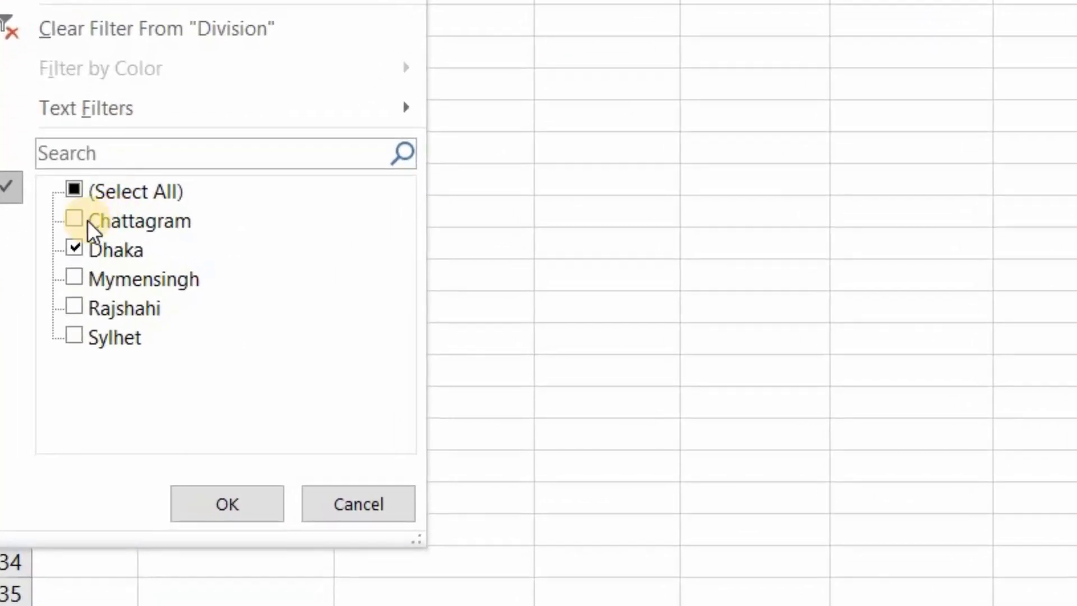
click(75, 193)
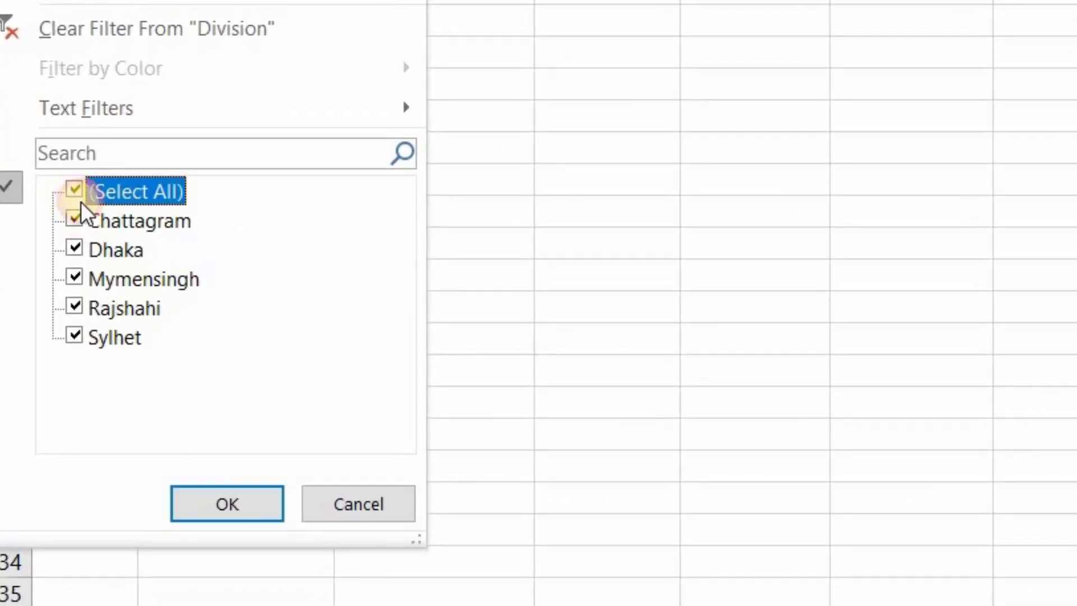
click(75, 193)
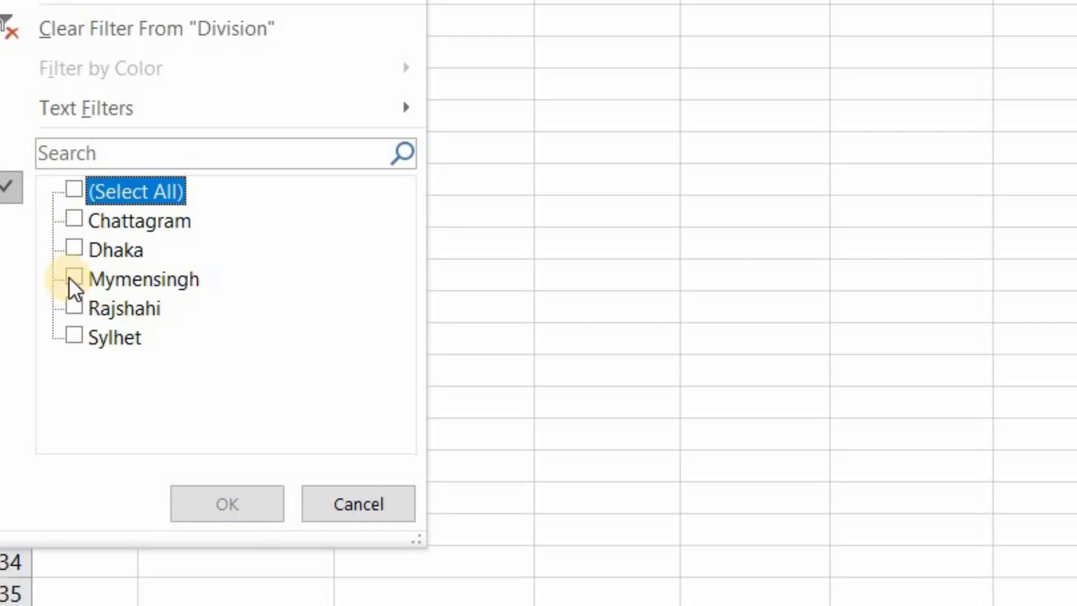
click(74, 282)
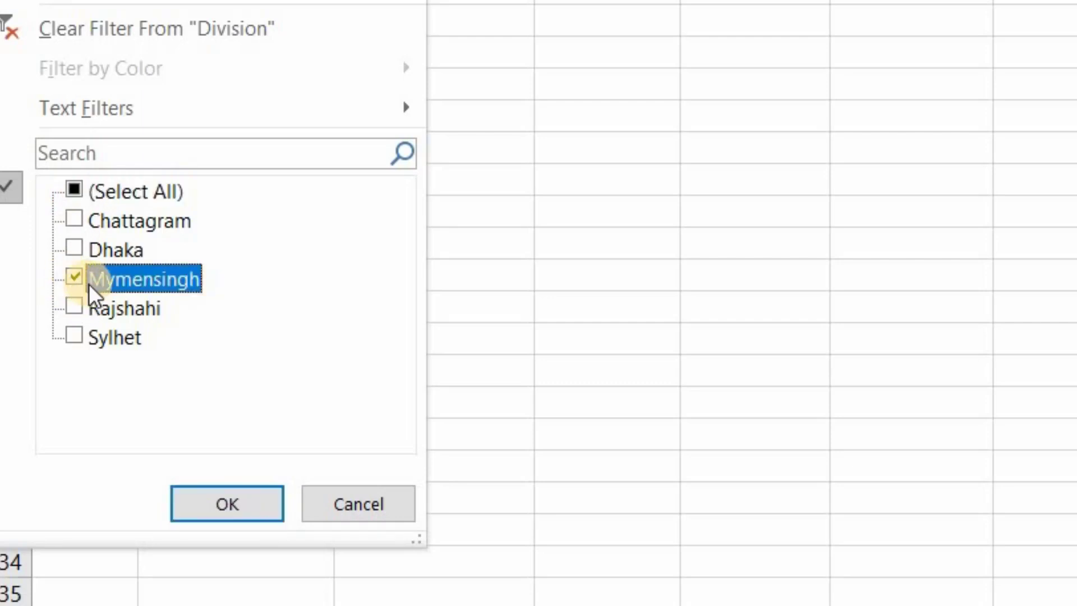
click(205, 504)
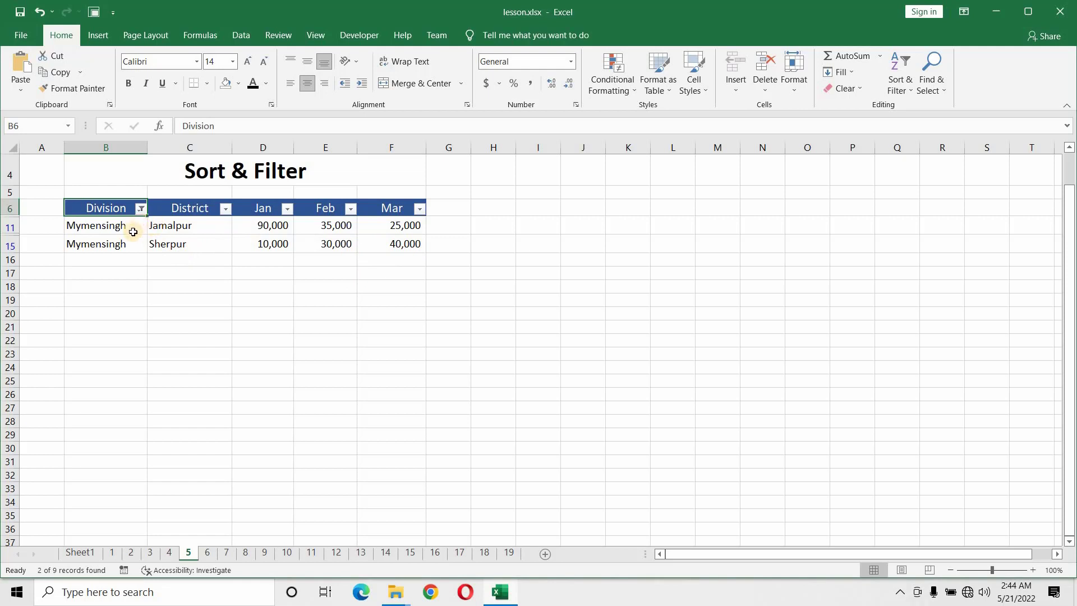
Step: Add Dhaka to the Division filter alongside Mymensingh
click(142, 209)
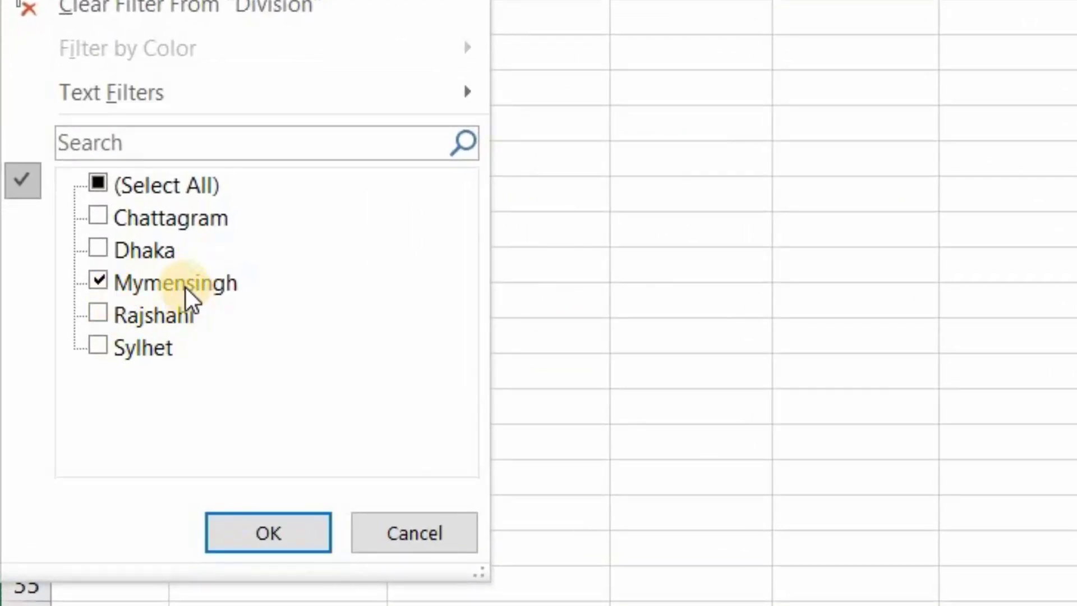
click(101, 251)
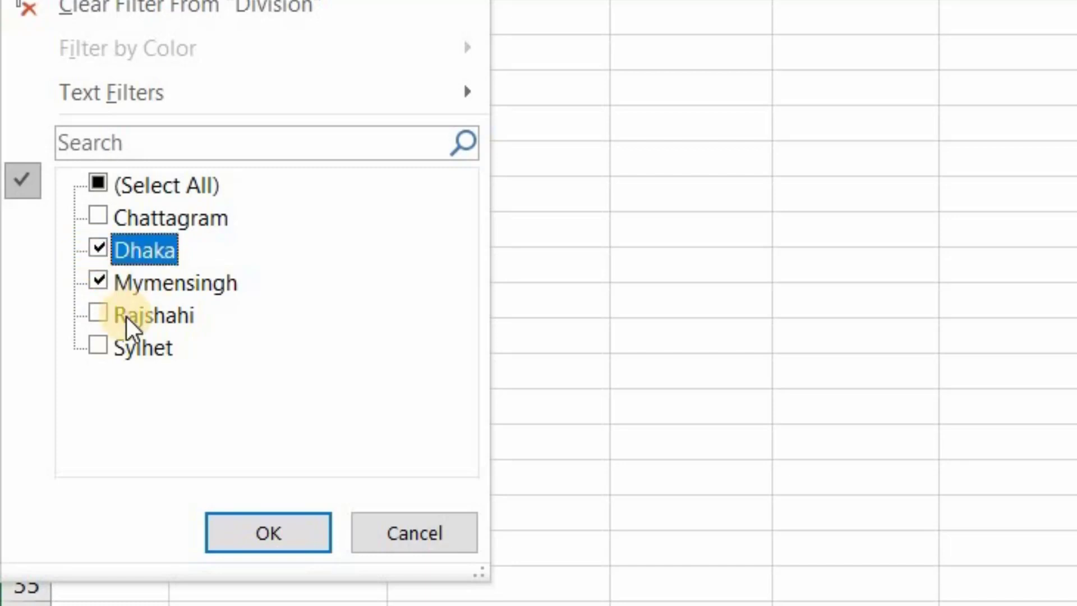
click(240, 528)
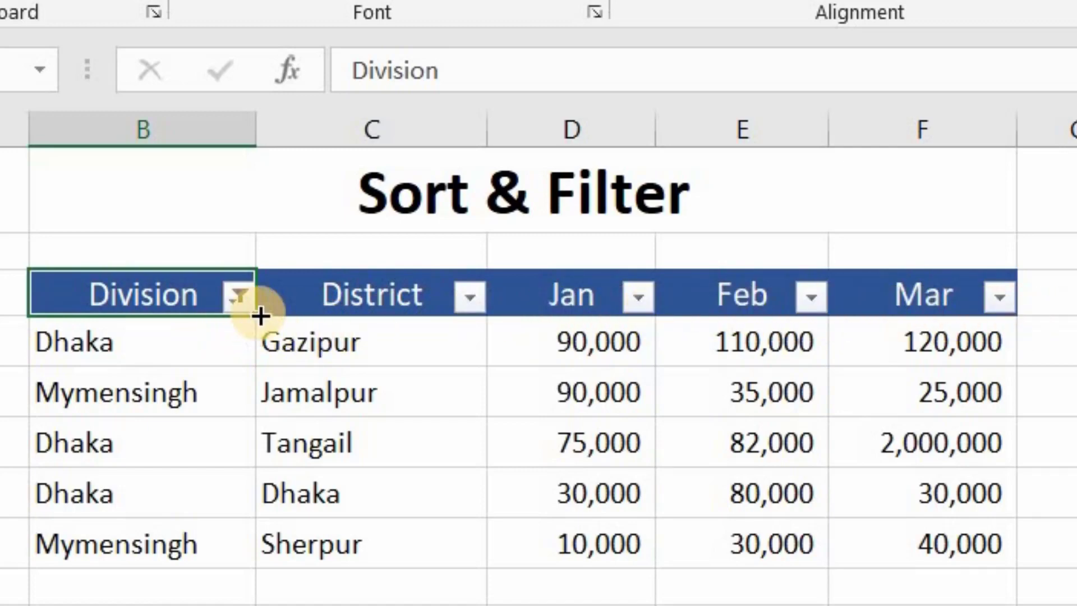
Step: Reselect all values in the Division filter to show every division's rows again
mouse_move(239, 318)
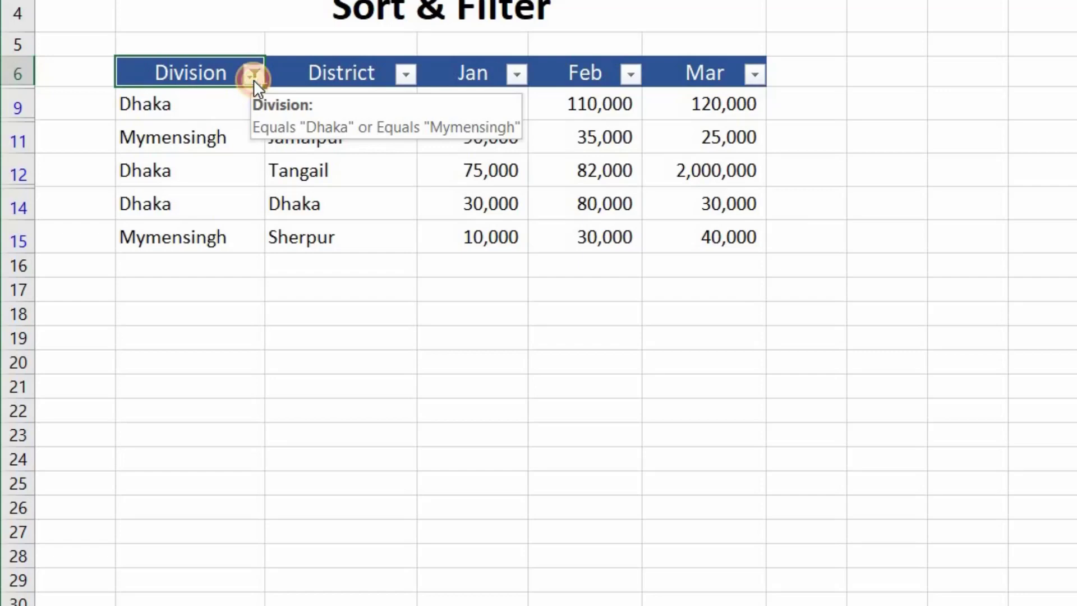
click(240, 296)
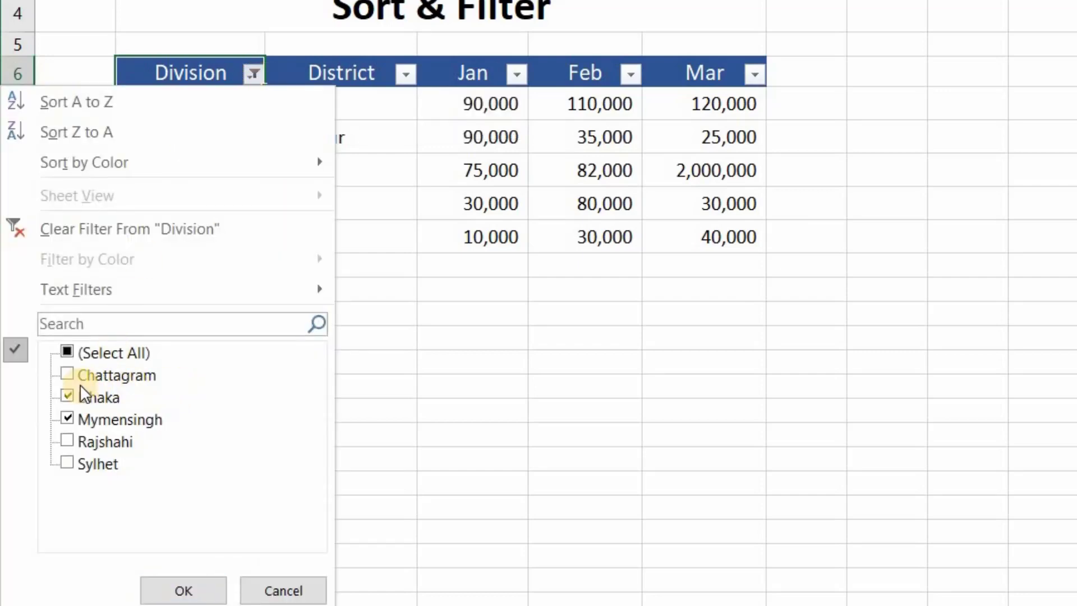
click(67, 352)
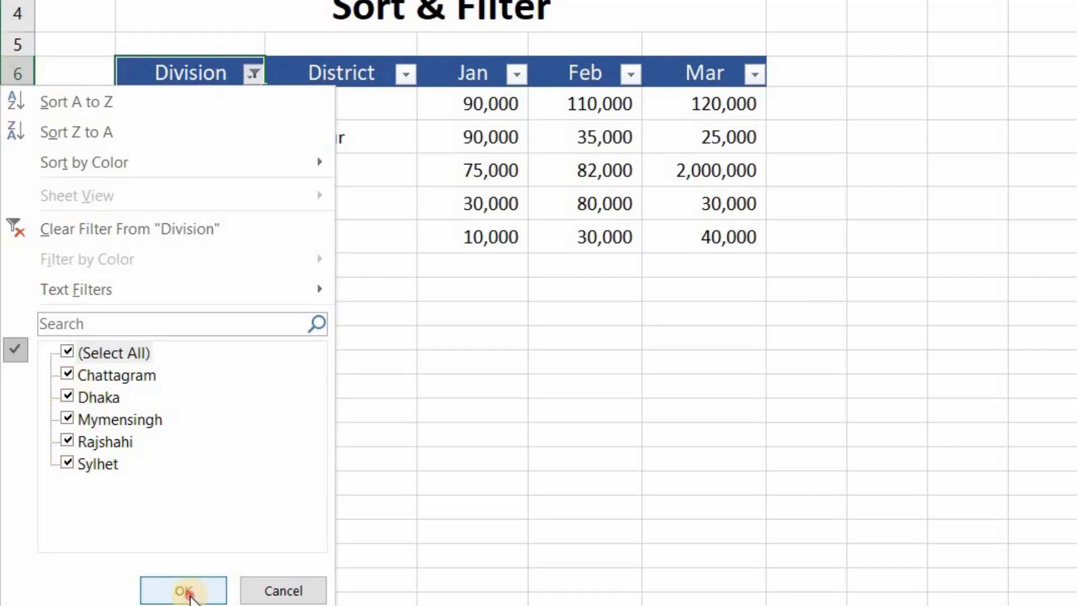
click(184, 591)
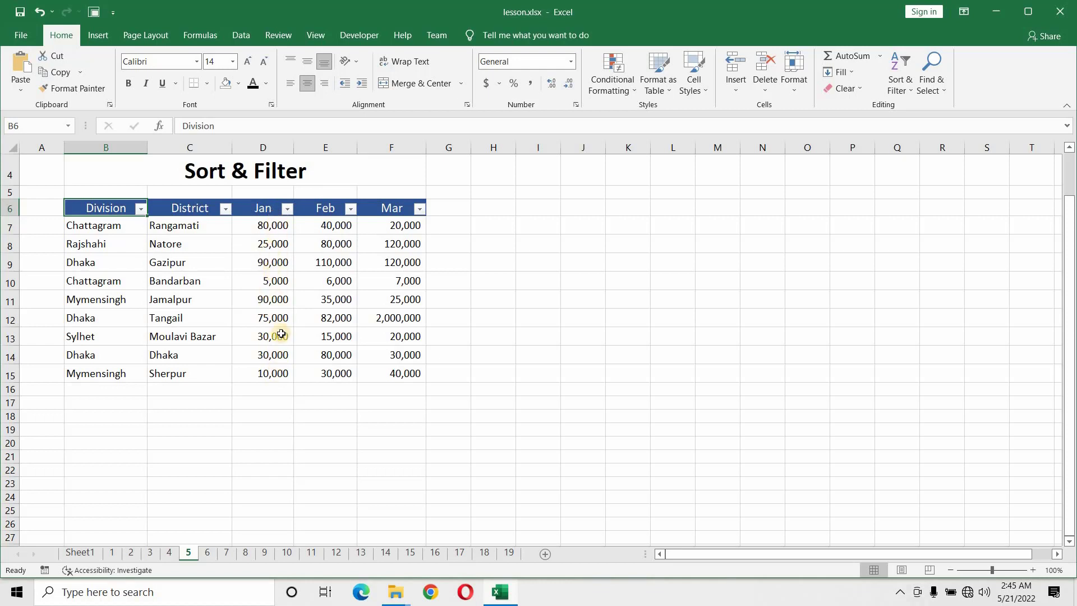
Step: Filter the Jan column to show only the rows with the value 90,000
click(287, 209)
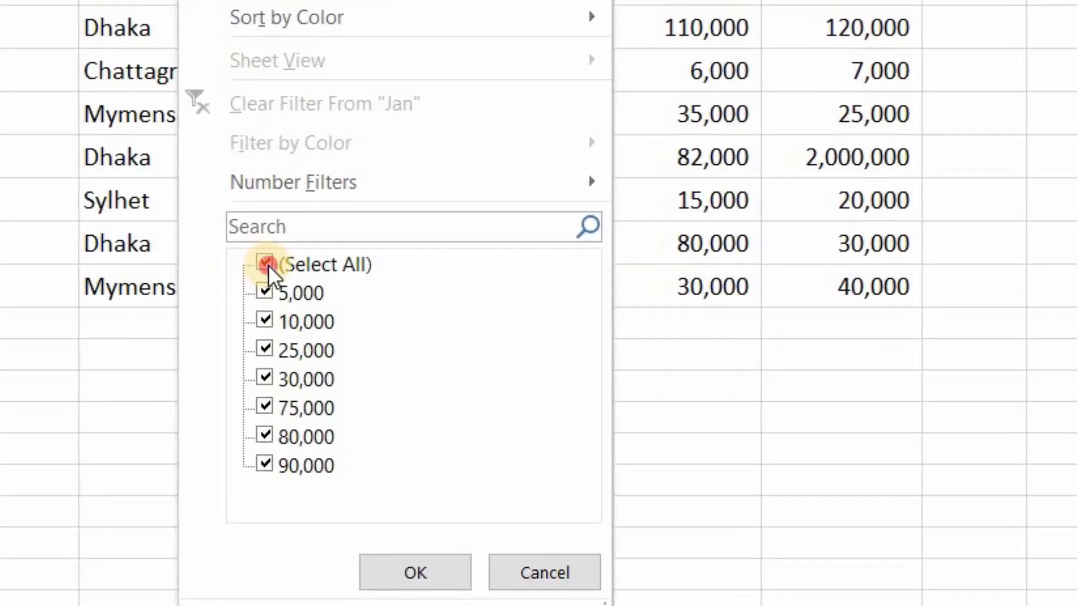
click(267, 264)
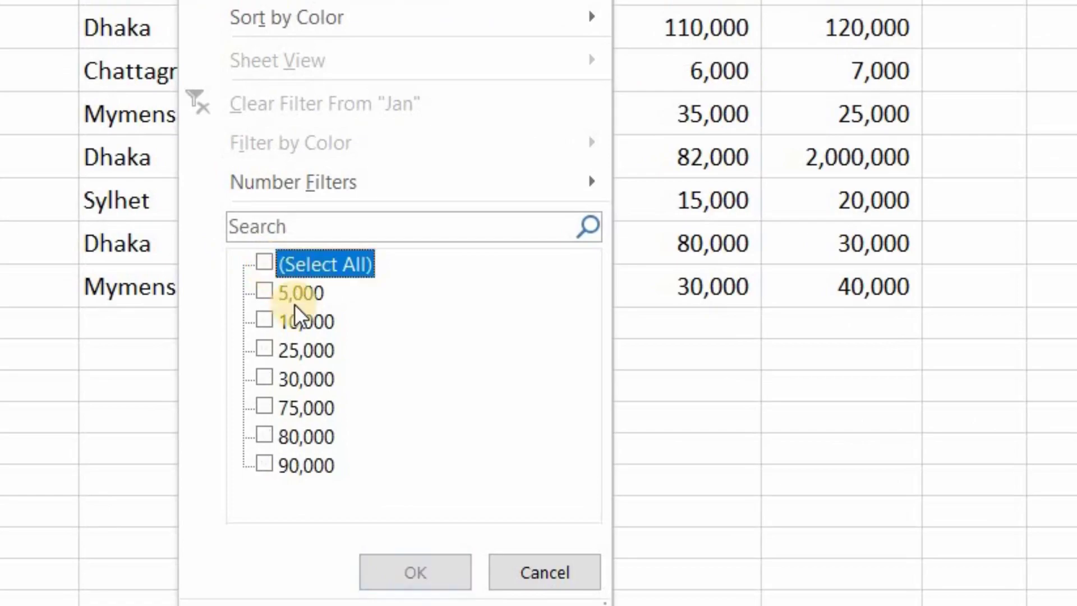
click(267, 464)
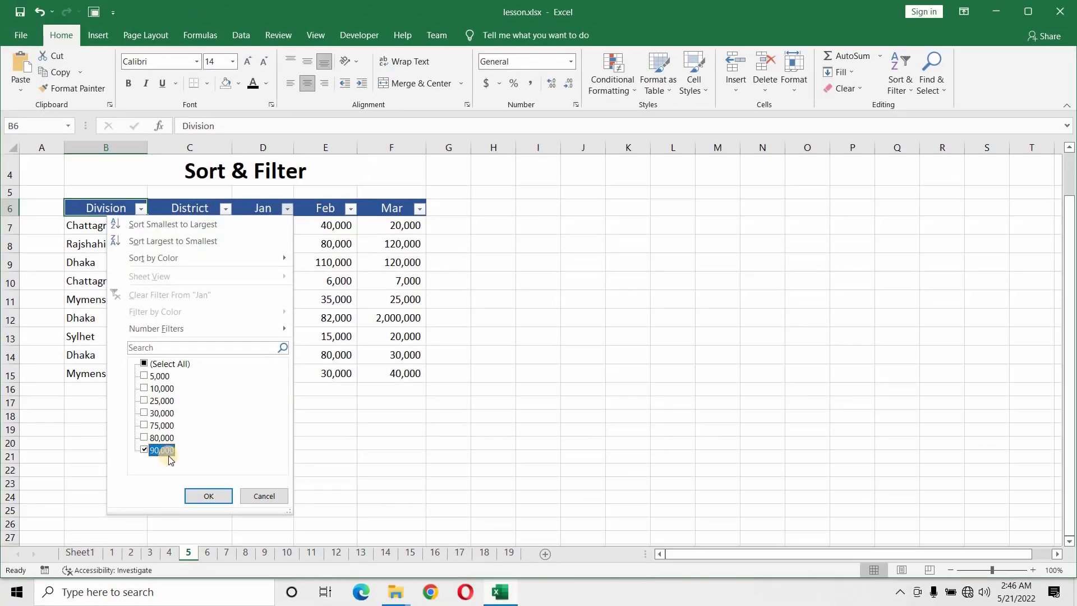
click(415, 572)
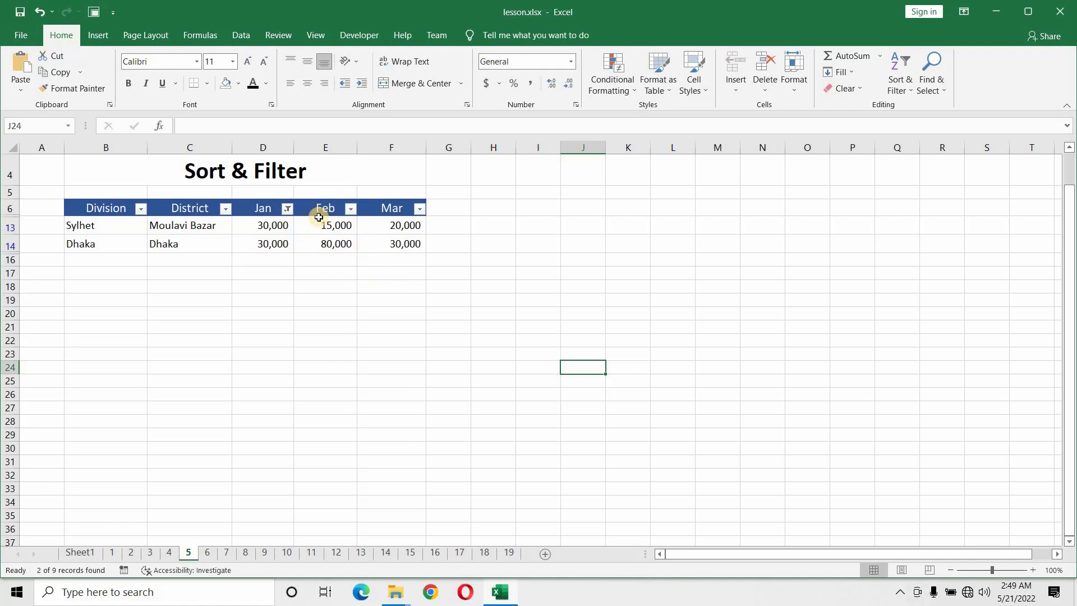
Step: Reselect all values in the Jan filter to bring back every row of the table
click(287, 209)
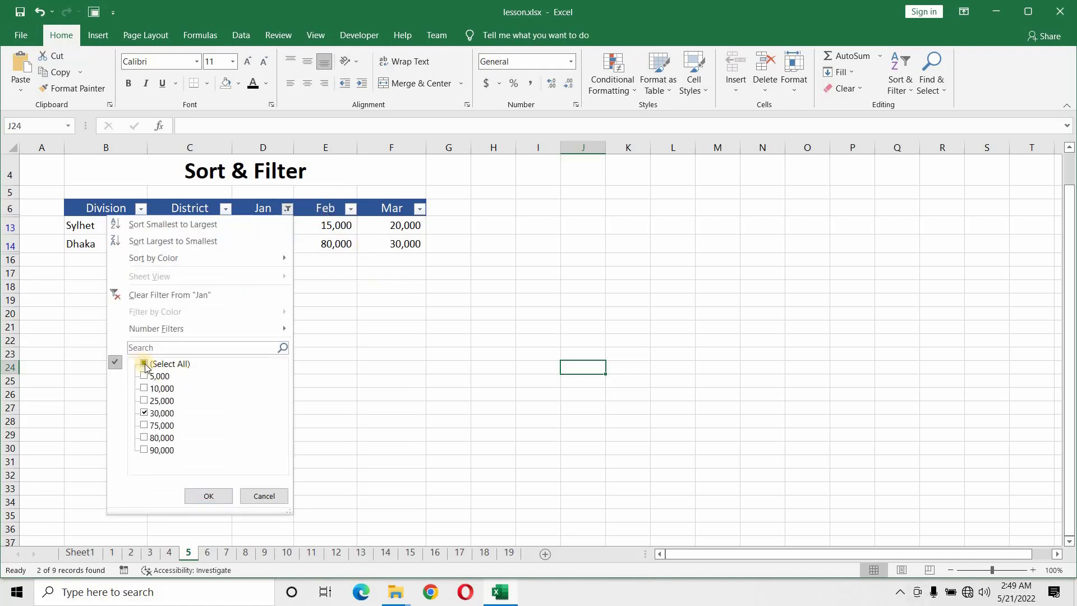
click(145, 363)
click(199, 492)
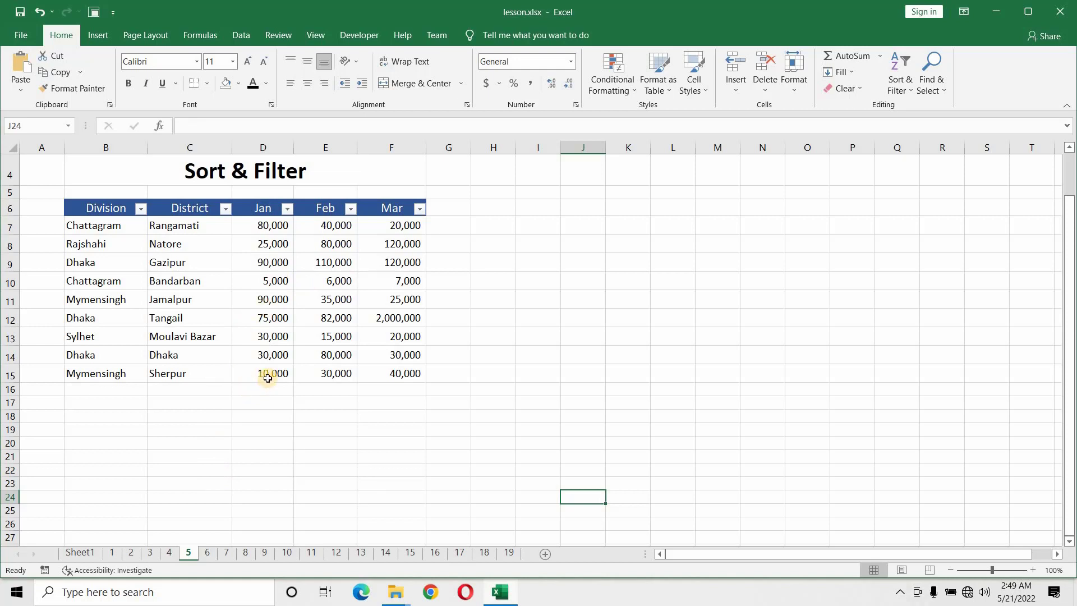
Step: Apply a Greater Than number filter of 10000 to the Jan column
click(287, 212)
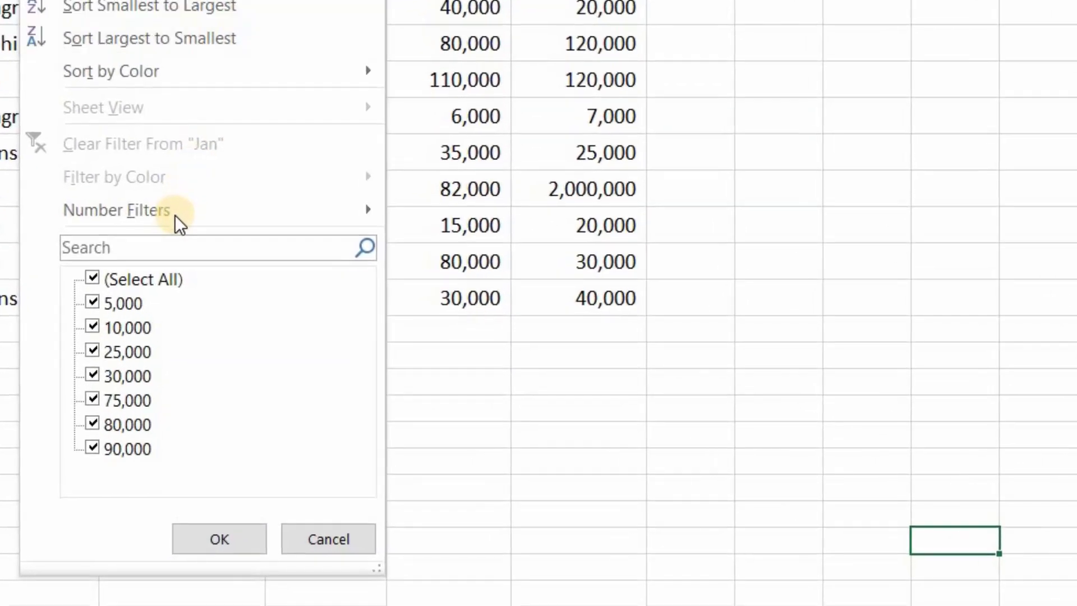
mouse_move(179, 259)
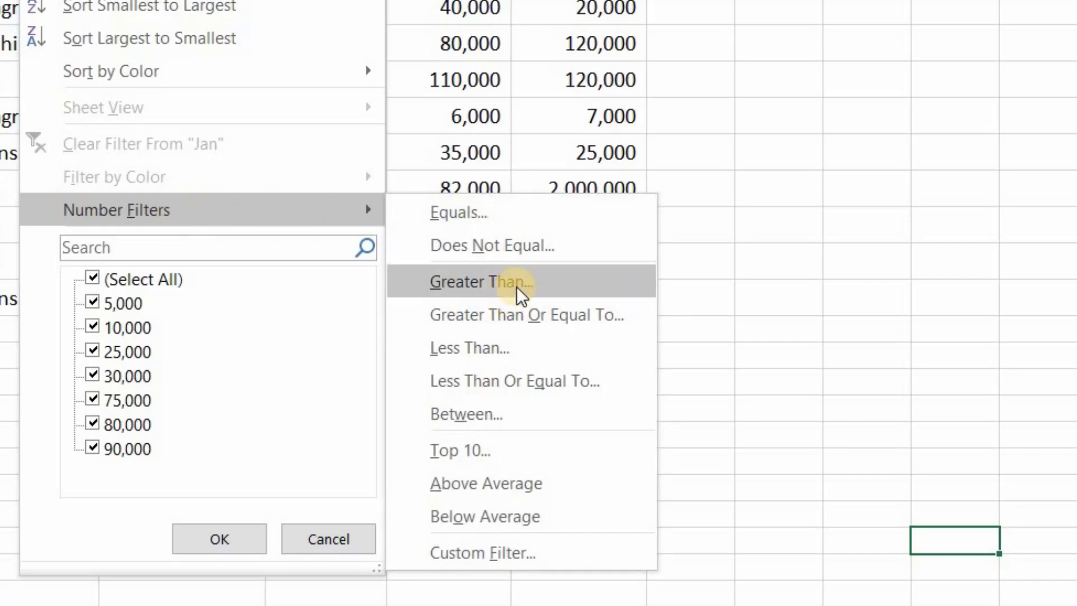
click(521, 293)
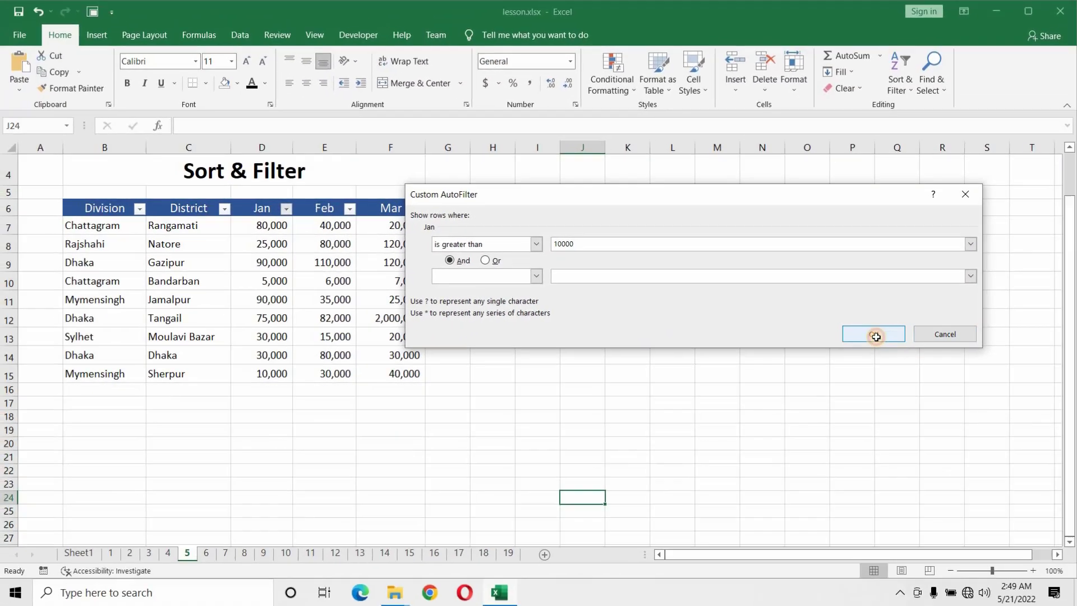
click(833, 426)
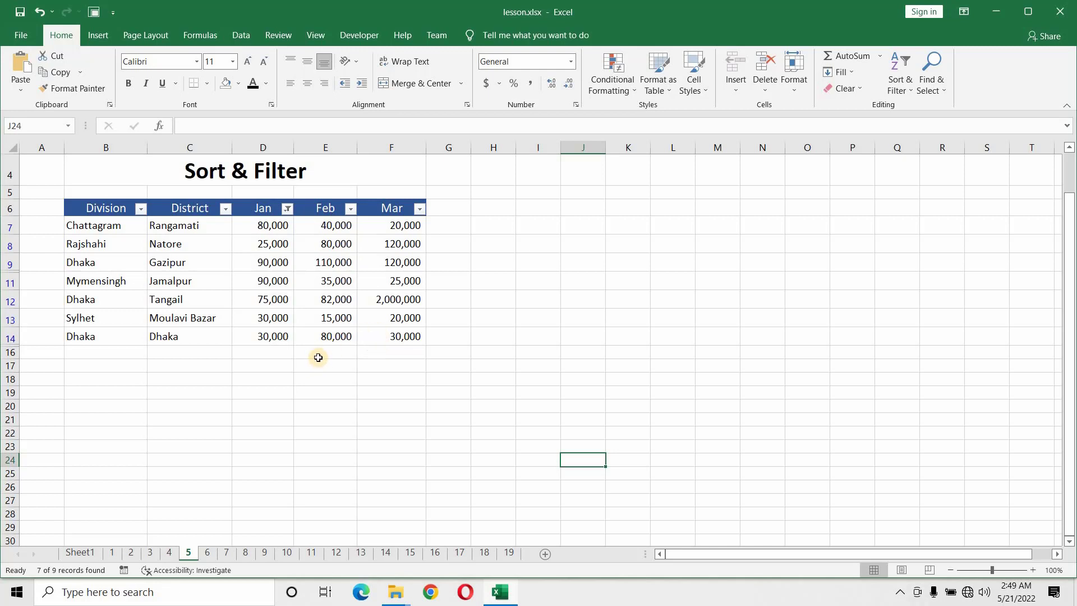
Step: Change the Jan column's Greater Than number filter to 30000
click(288, 215)
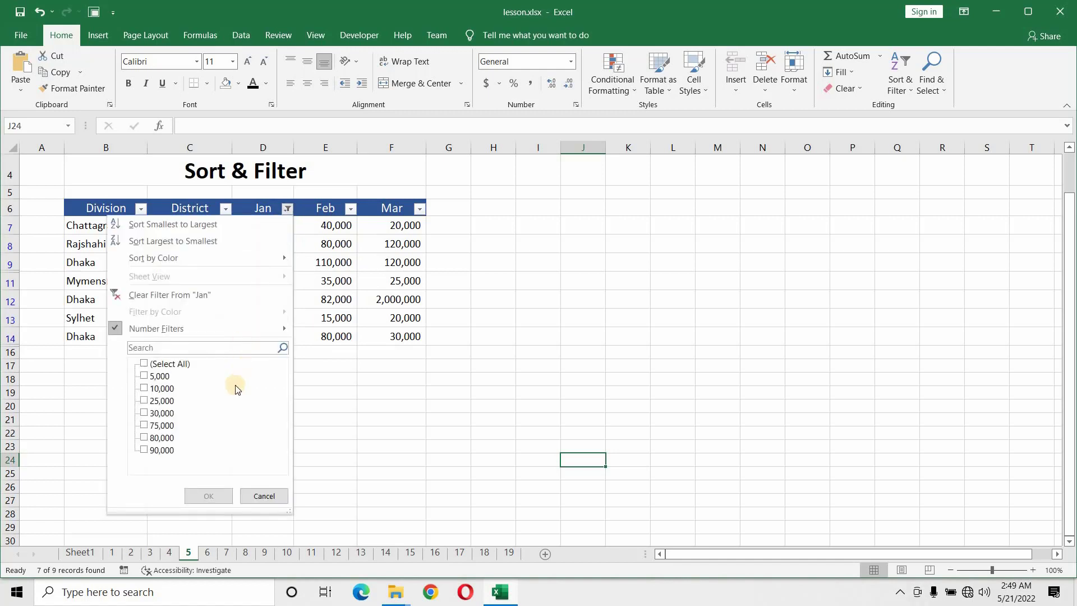
mouse_move(275, 331)
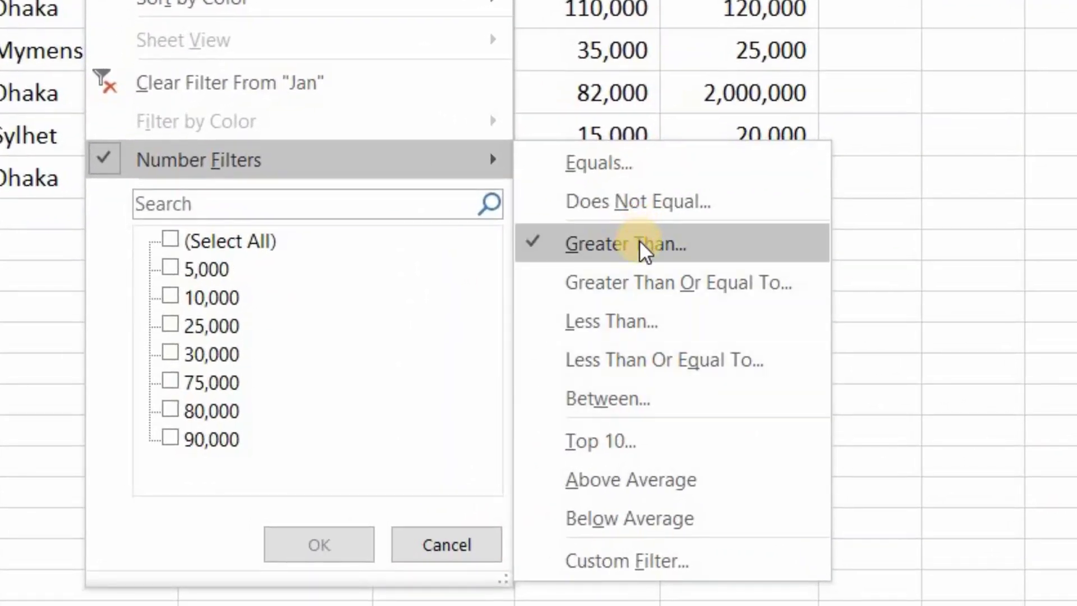
click(645, 245)
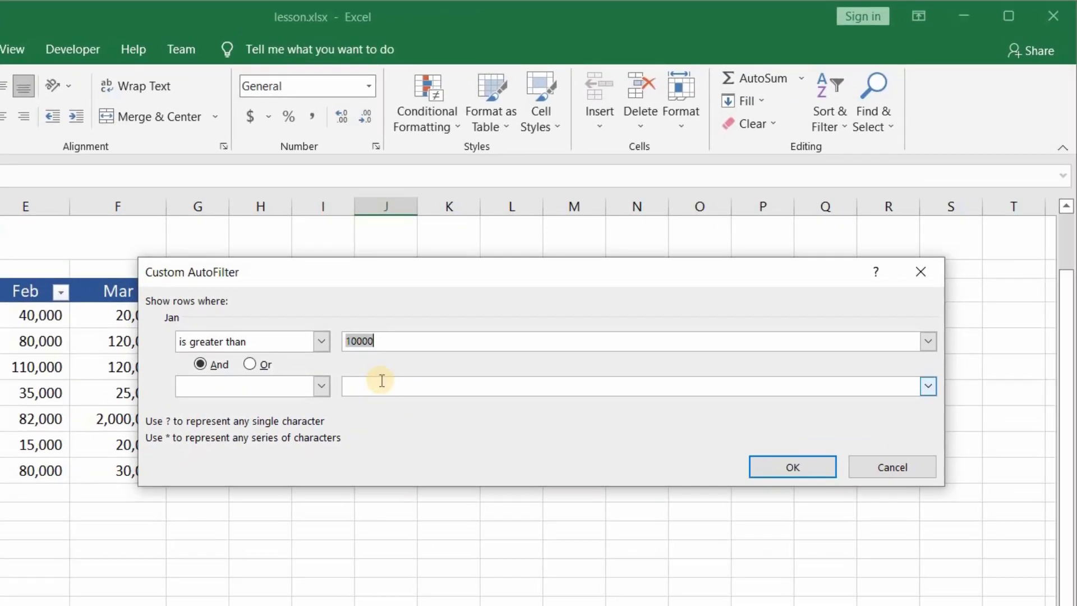
text(30000)
click(767, 466)
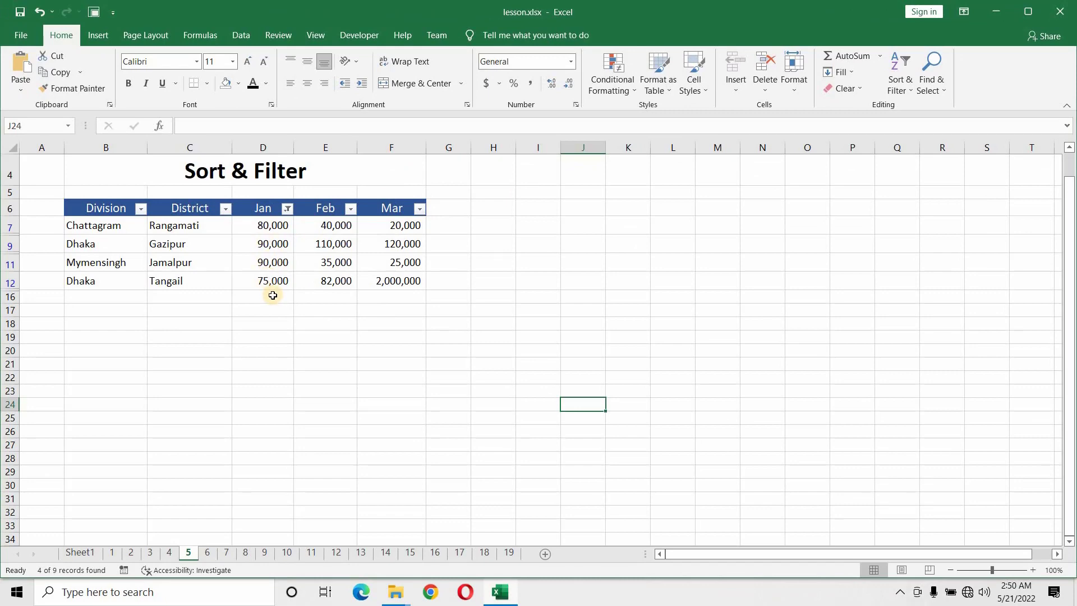
Step: Replace the Jan column's number filter with Less Than 30000
click(287, 208)
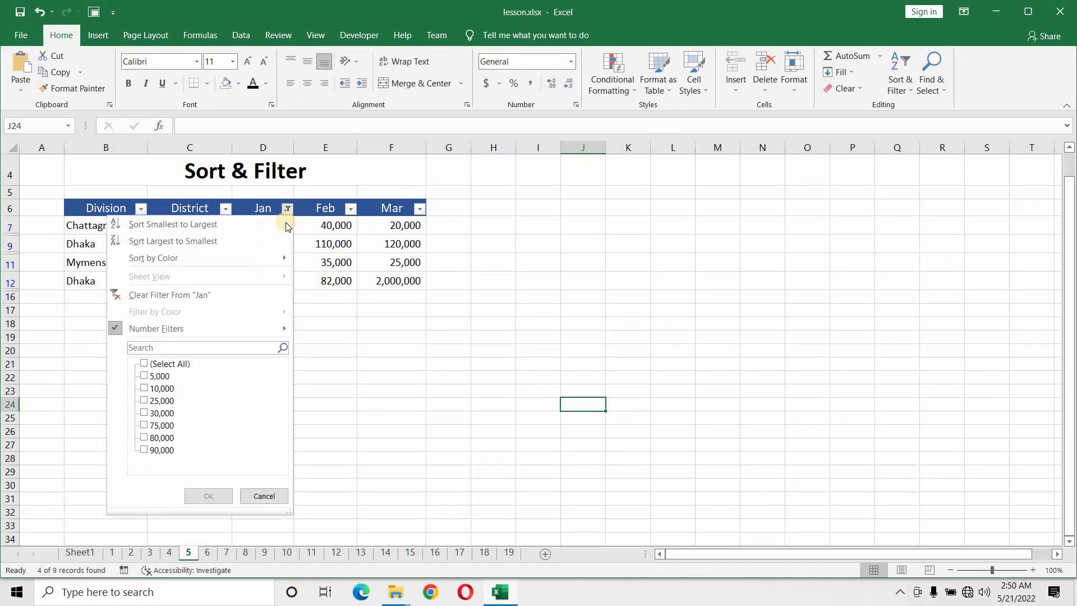
mouse_move(248, 337)
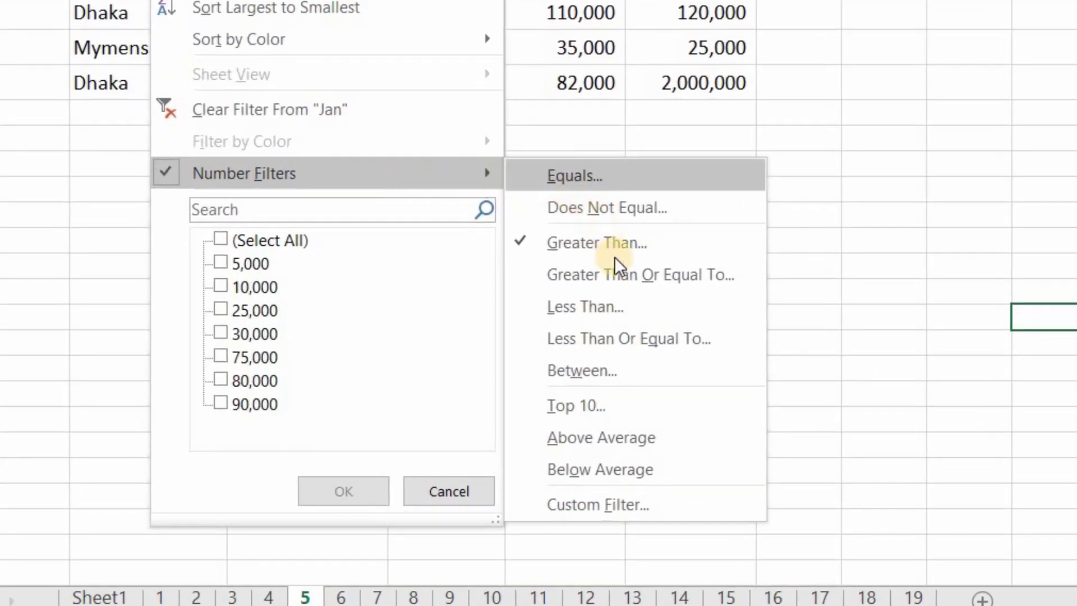
click(629, 305)
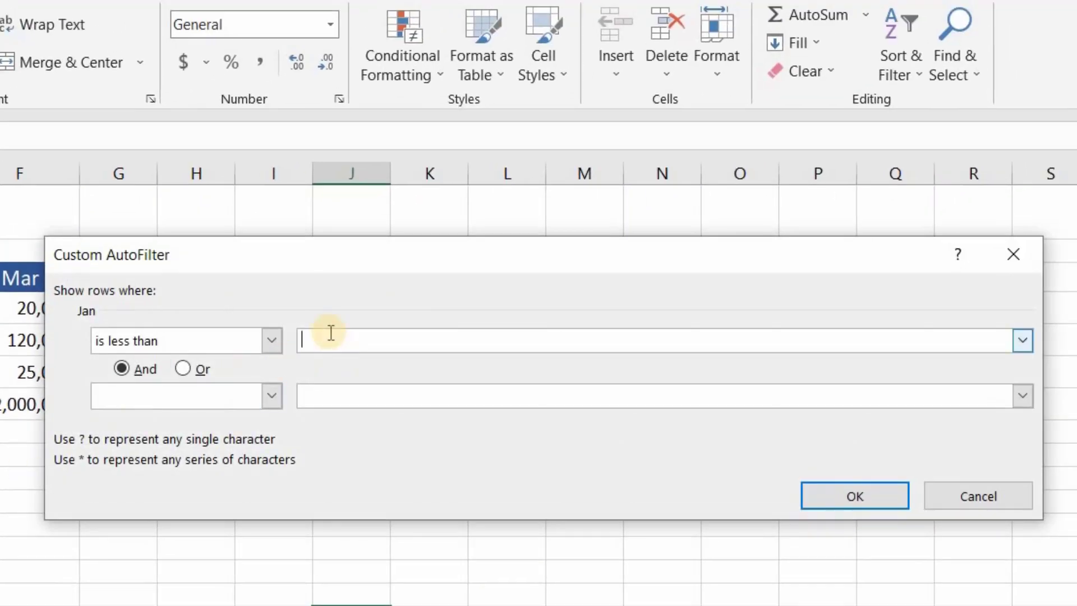
text(30000)
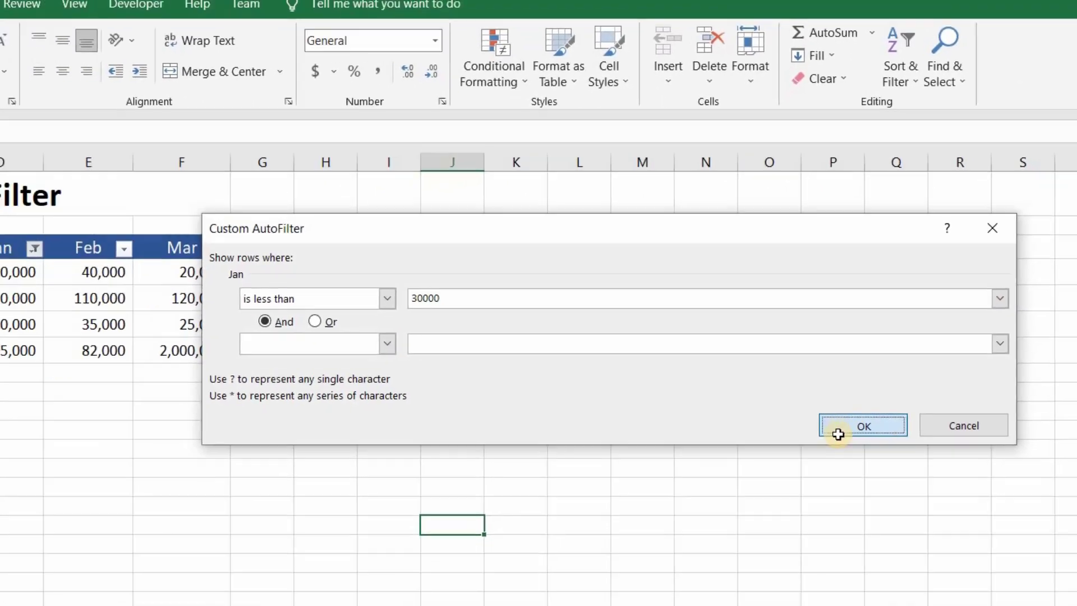
click(838, 434)
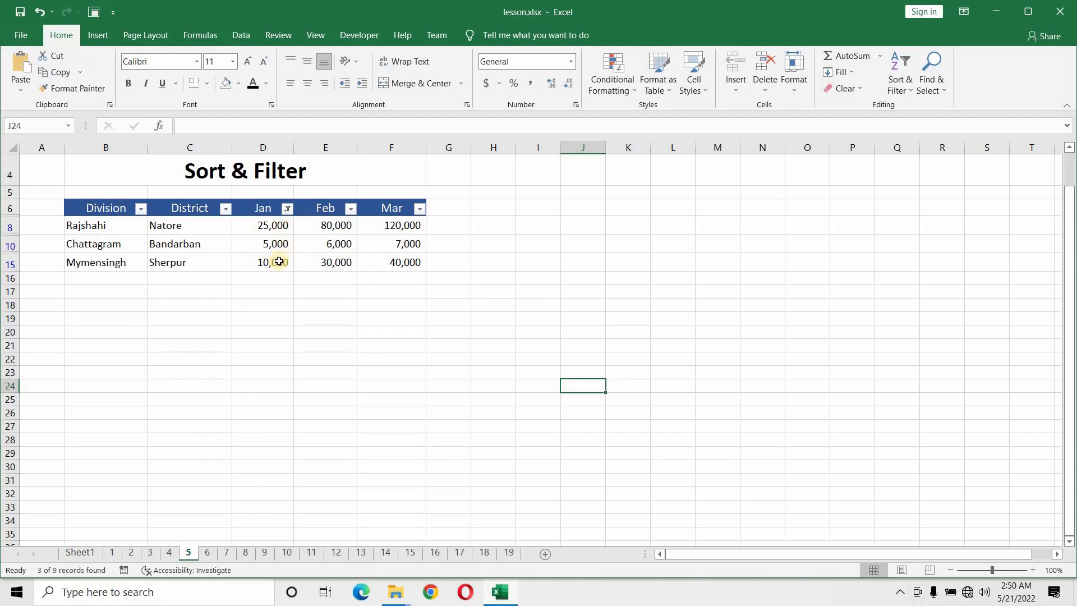
Step: Replace the Jan column's number filter with a Between filter from 10000 to 30000
click(288, 209)
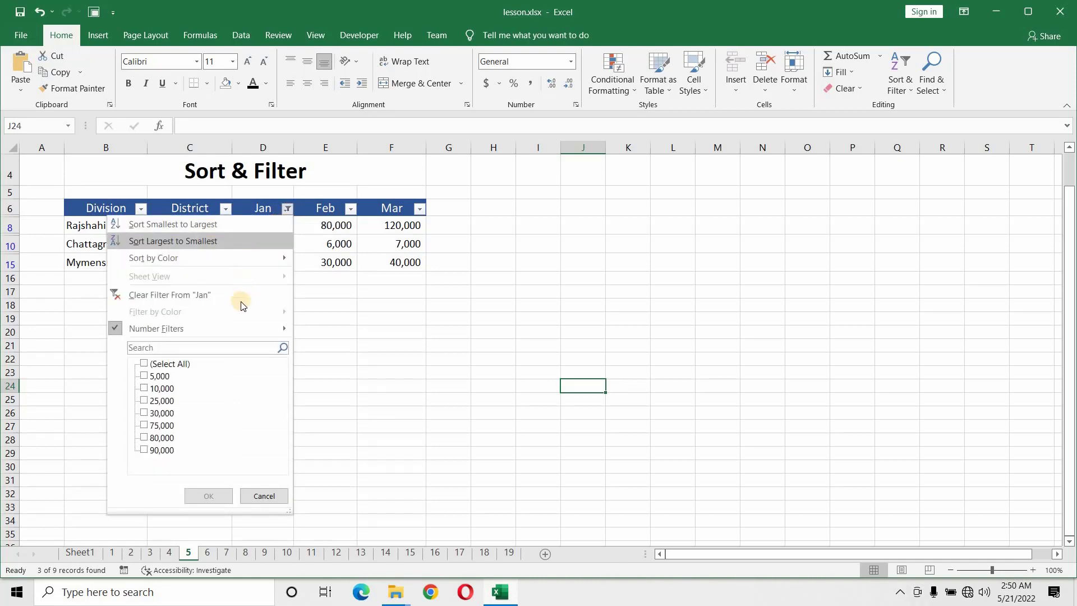
mouse_move(232, 331)
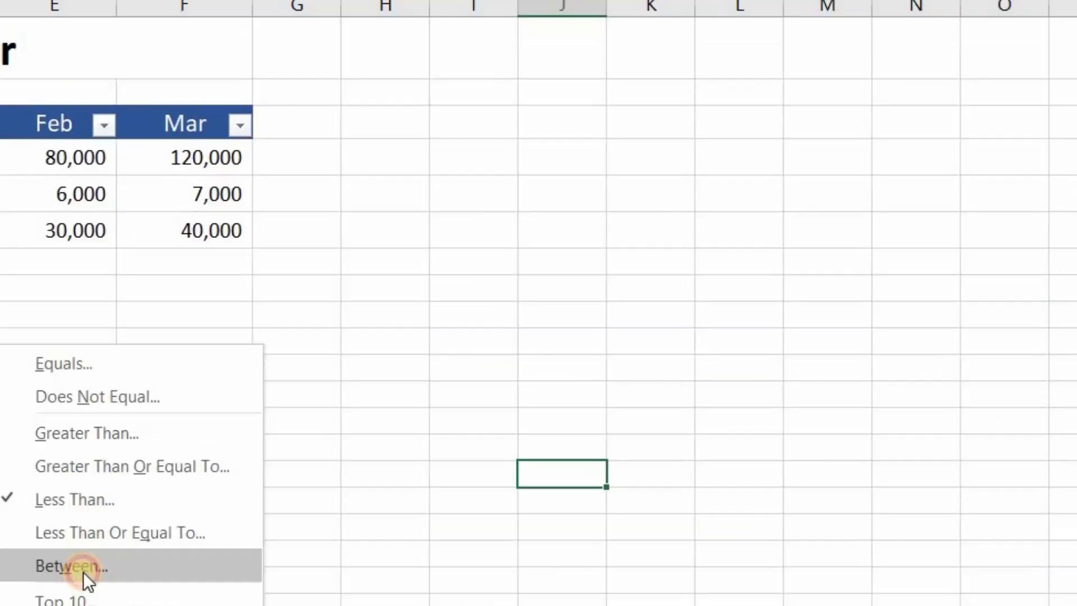
click(590, 344)
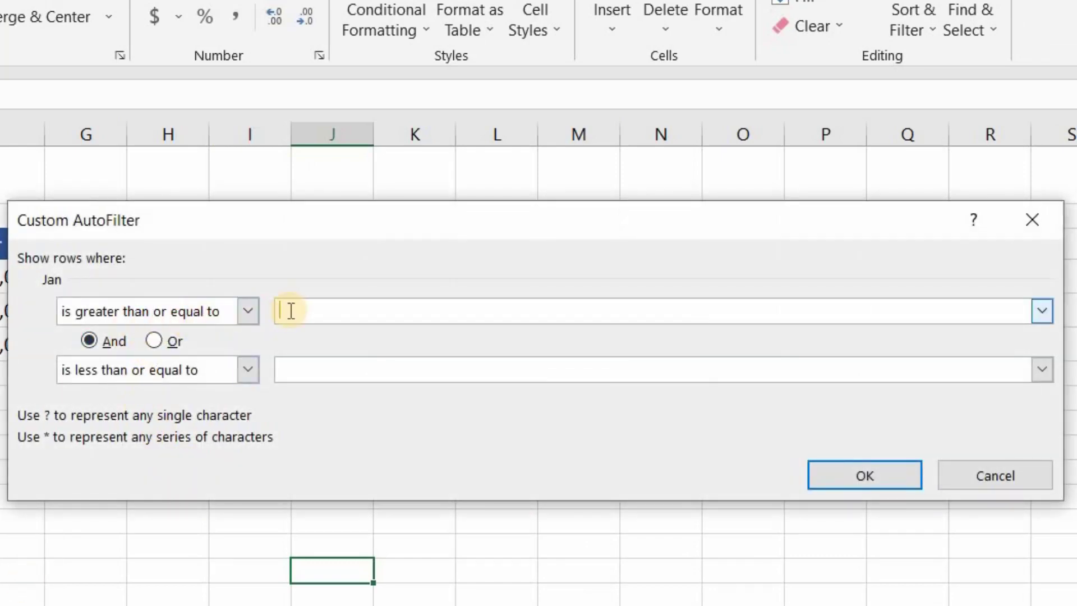
text(10000)
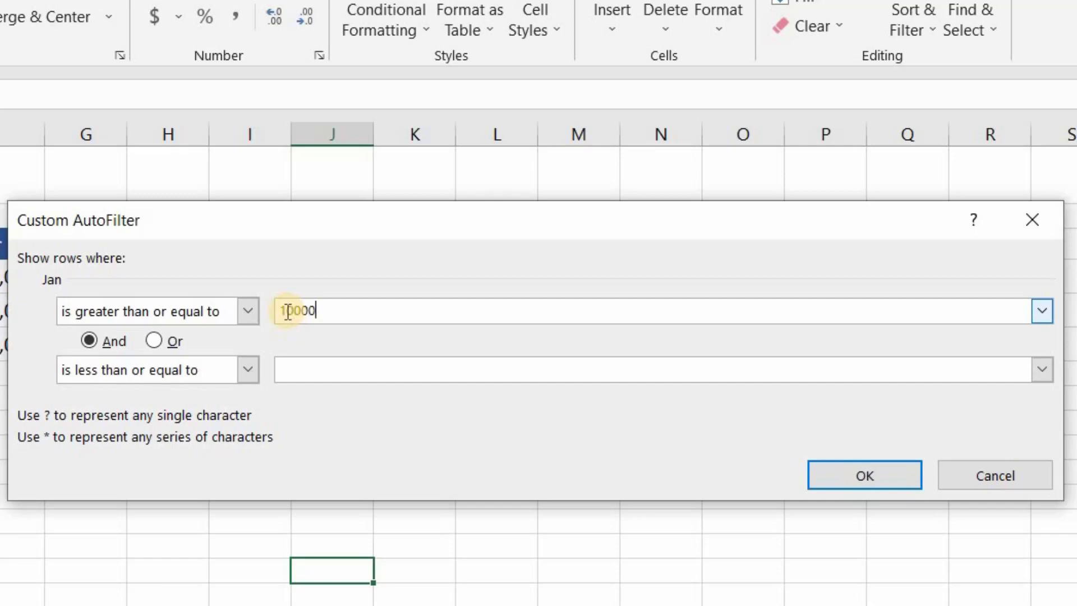
click(327, 370)
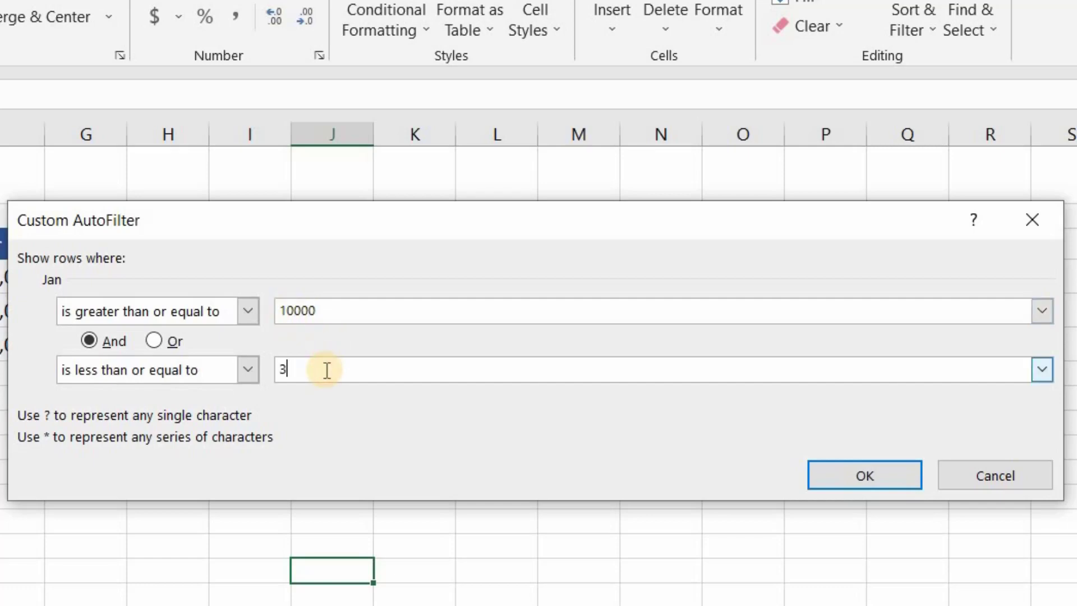
text(30000)
click(867, 478)
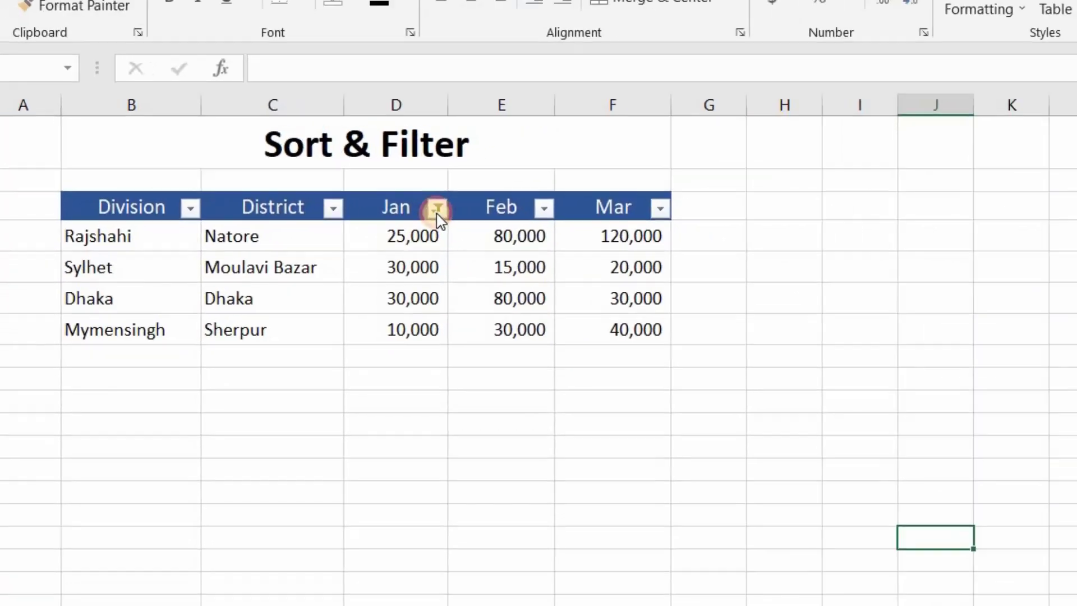
Step: Remove the Between filter from the Jan column by selecting all of its values again
click(528, 208)
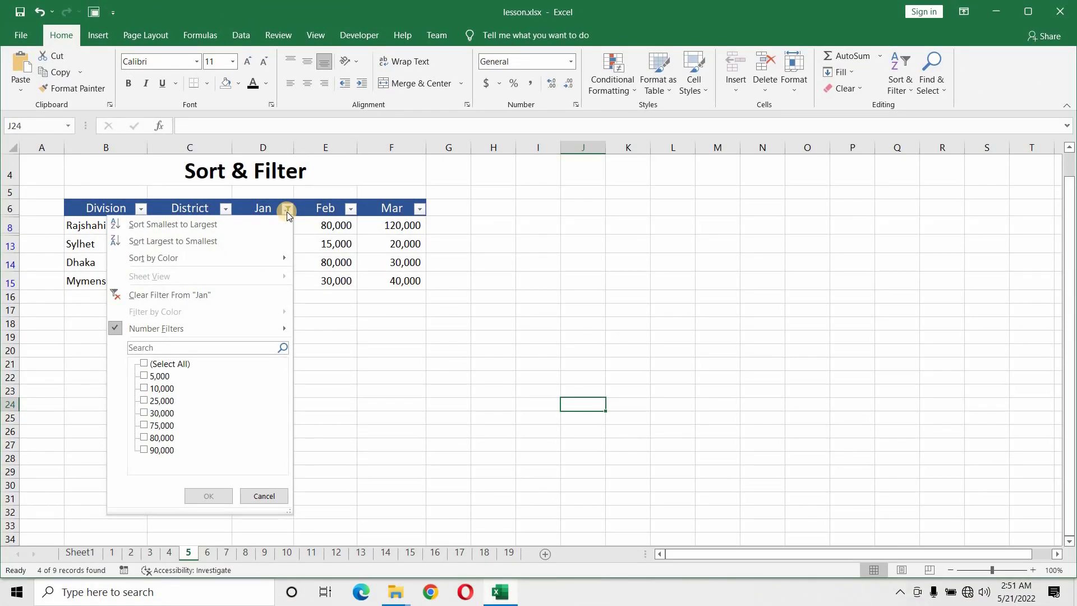
click(288, 210)
click(289, 210)
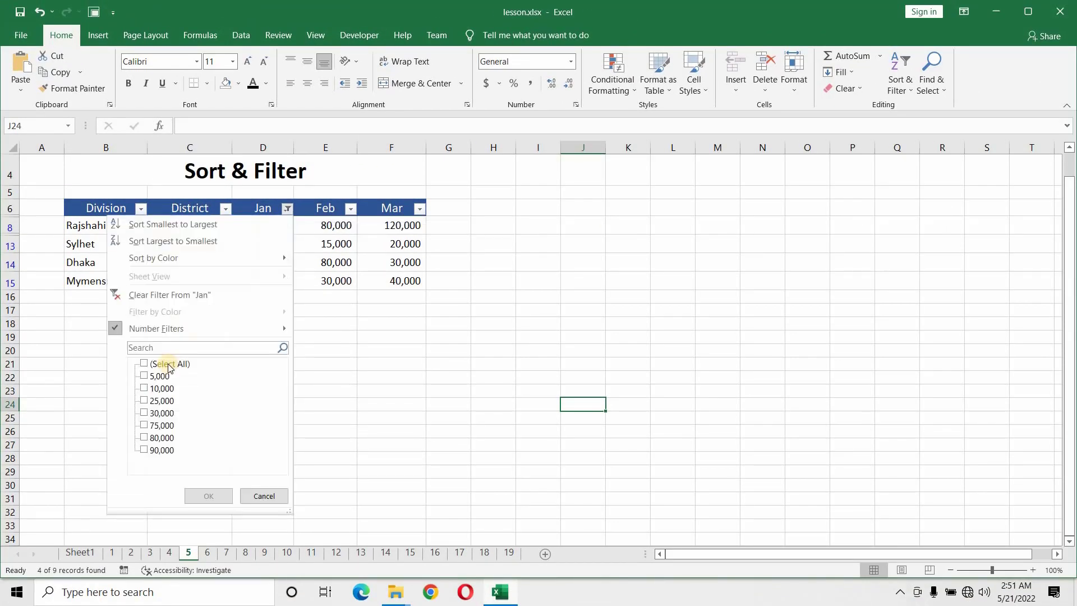
click(147, 364)
click(147, 364)
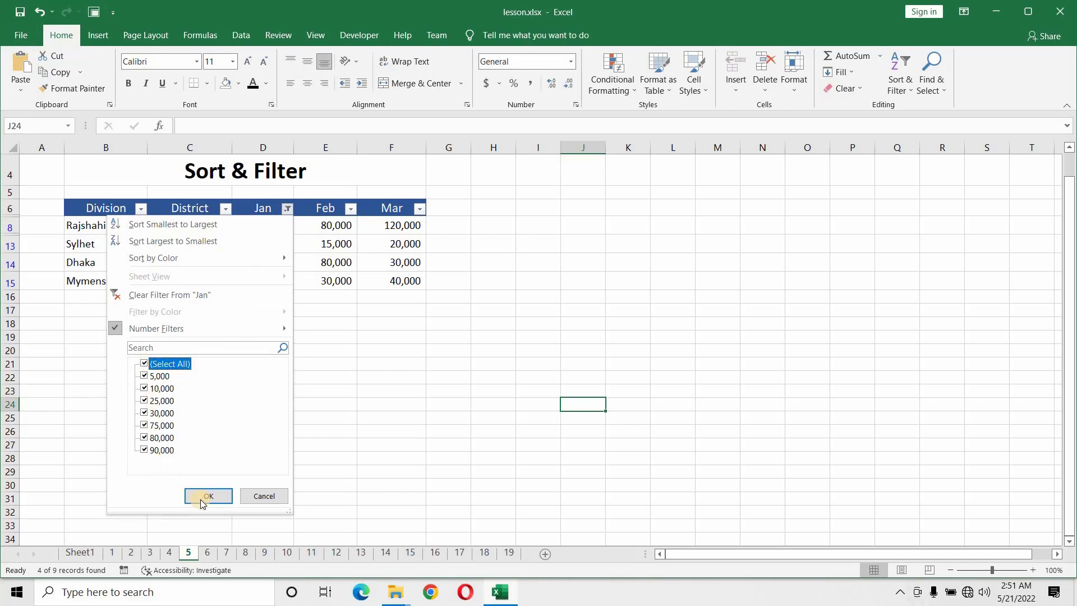
click(202, 496)
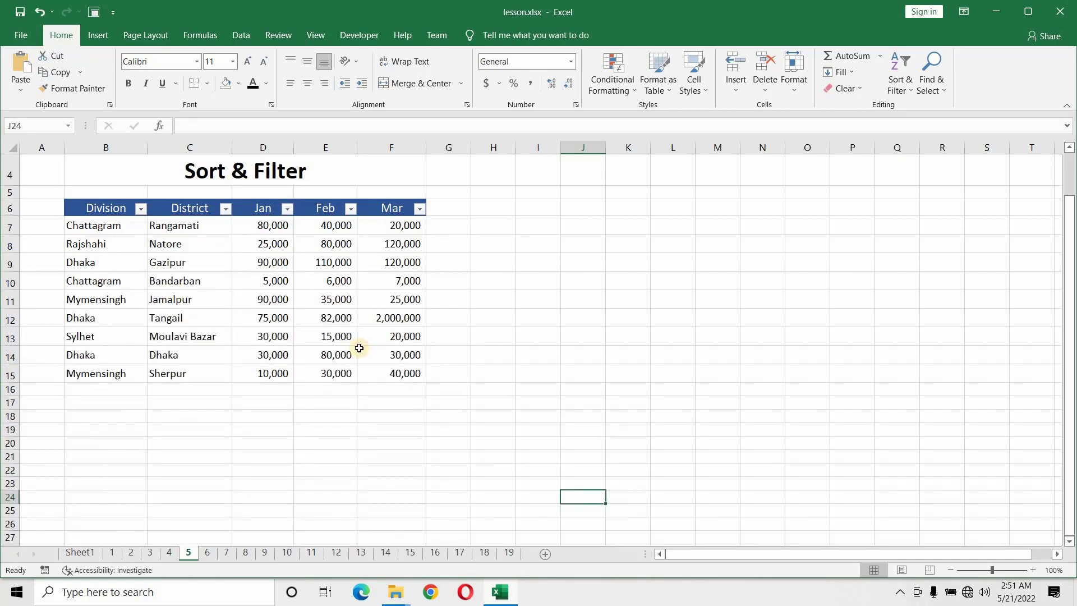
Step: Turn off Filter for the table, starting from the Division header cell
click(98, 208)
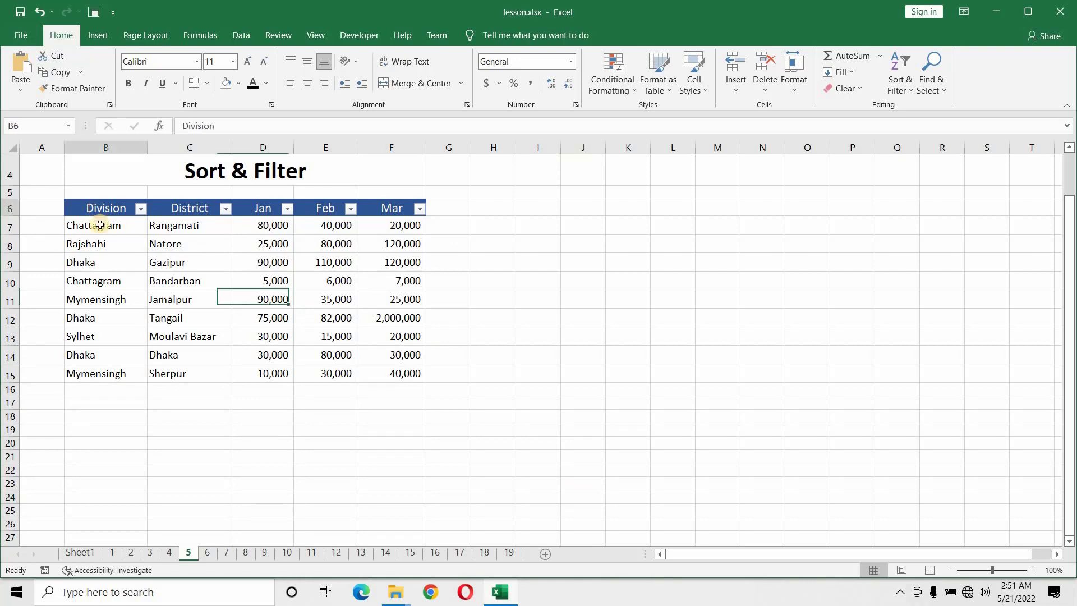
click(906, 93)
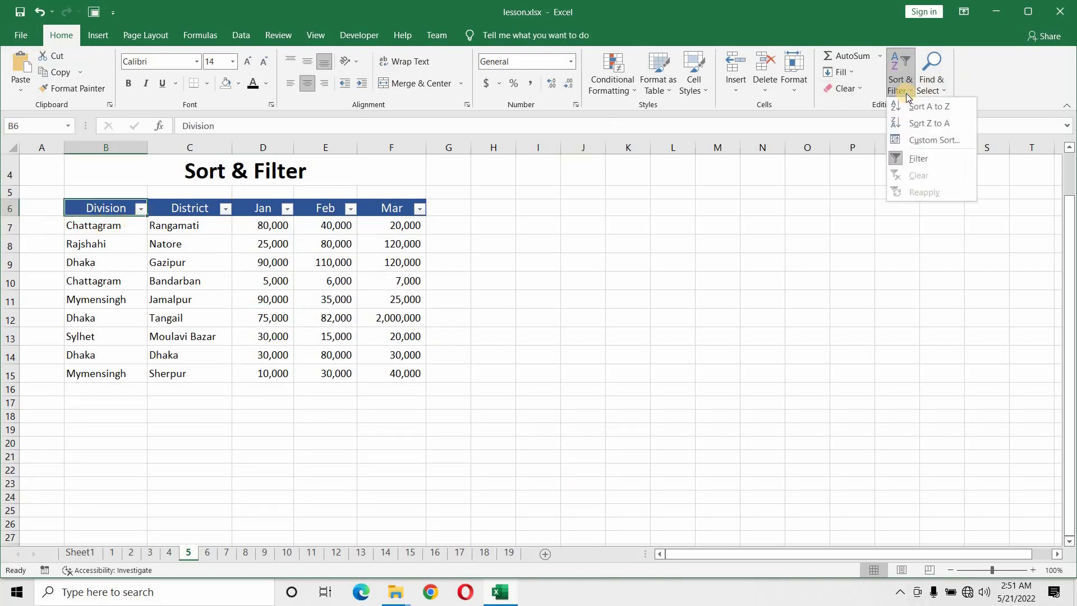
click(927, 158)
click(724, 227)
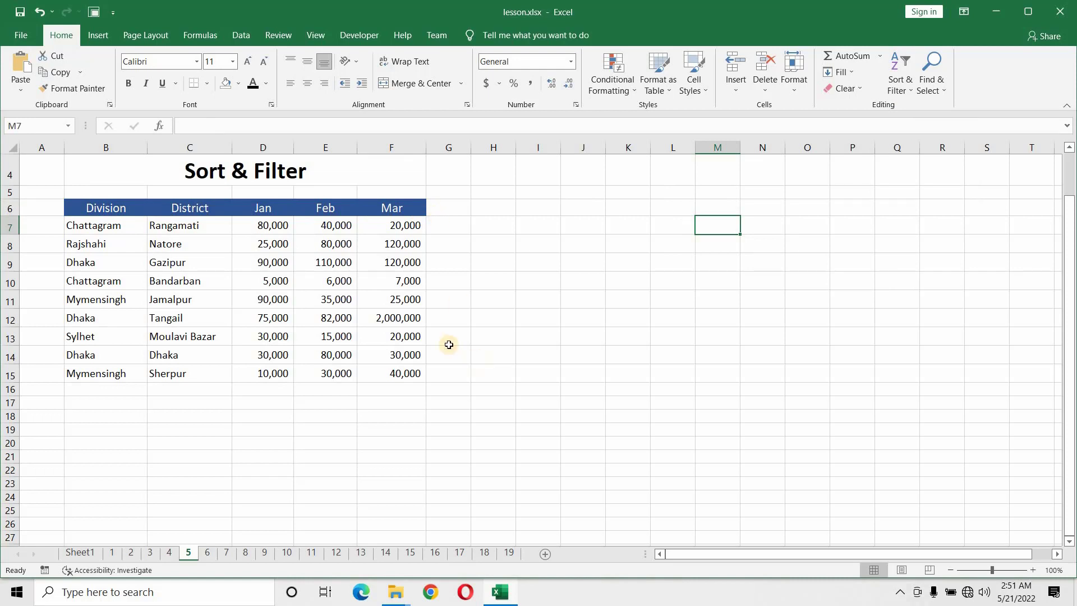
drag(409, 376, 92, 209)
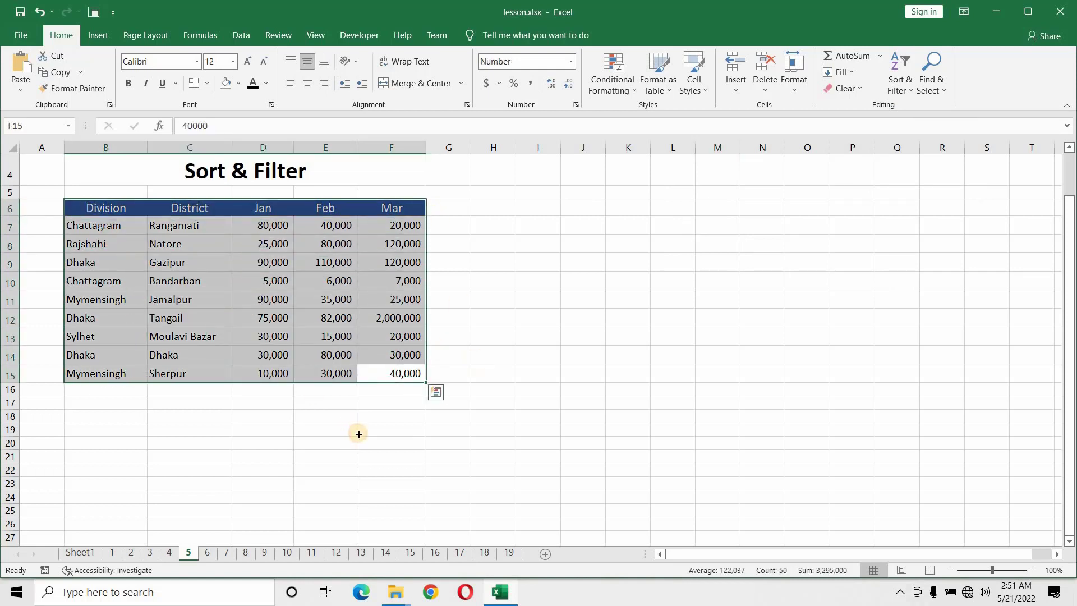
click(353, 432)
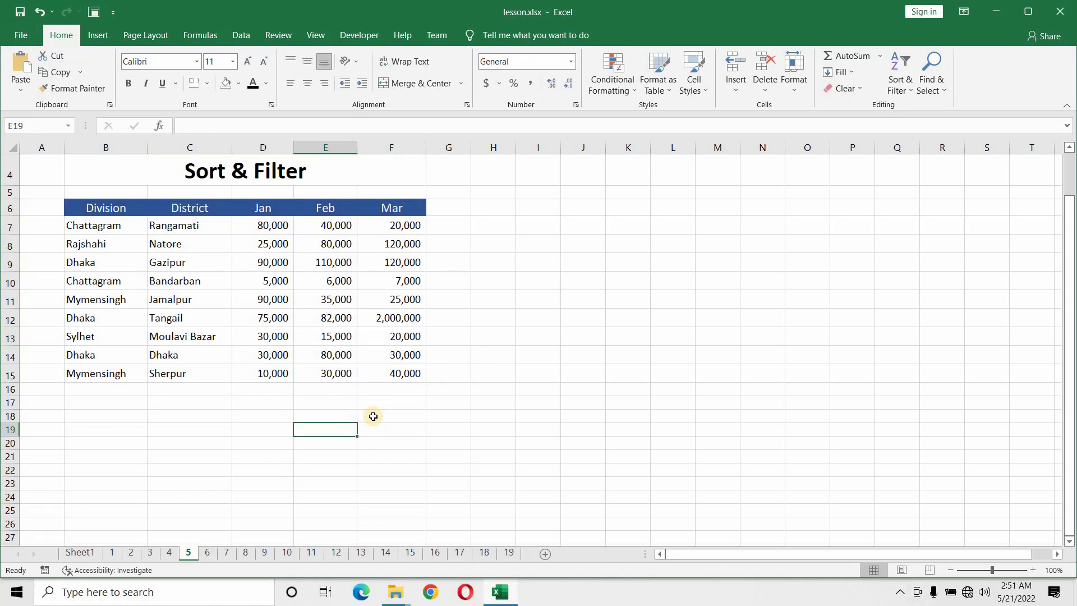